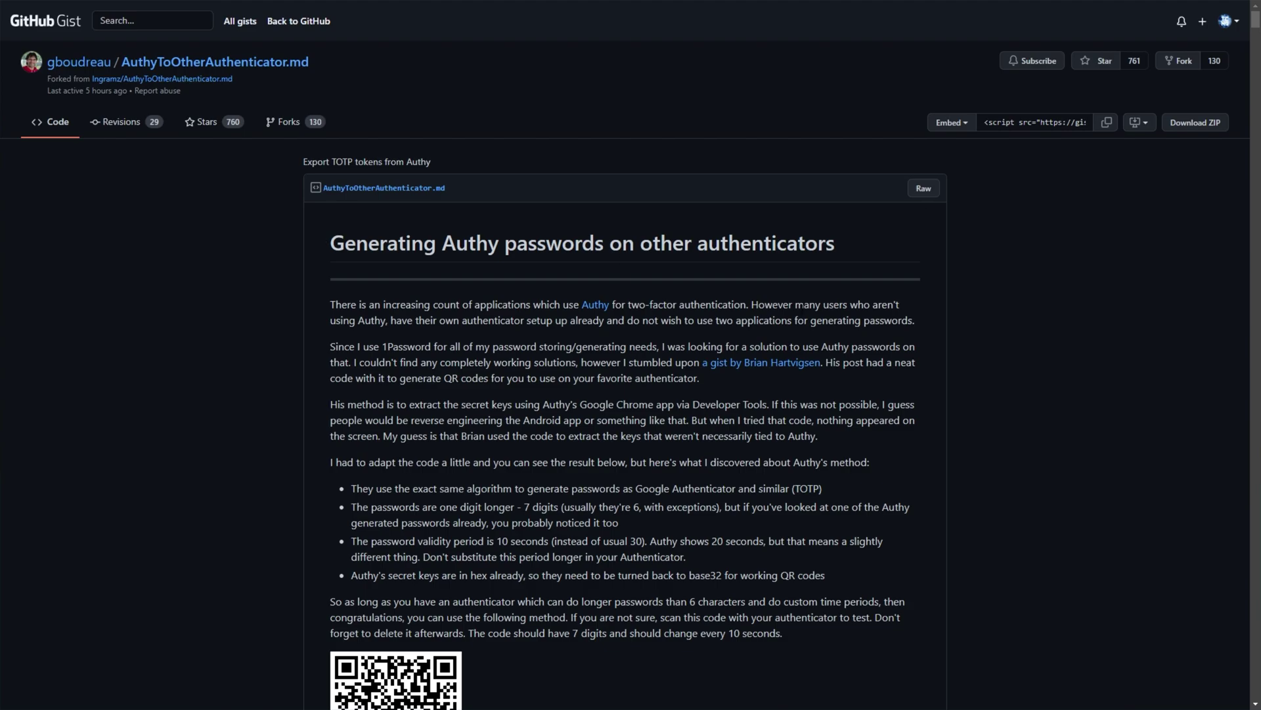
Review the gist's list of compatible authenticators and its seven instructions for exporting the Authy tokens.
left_click_drag(329, 243, 835, 244)
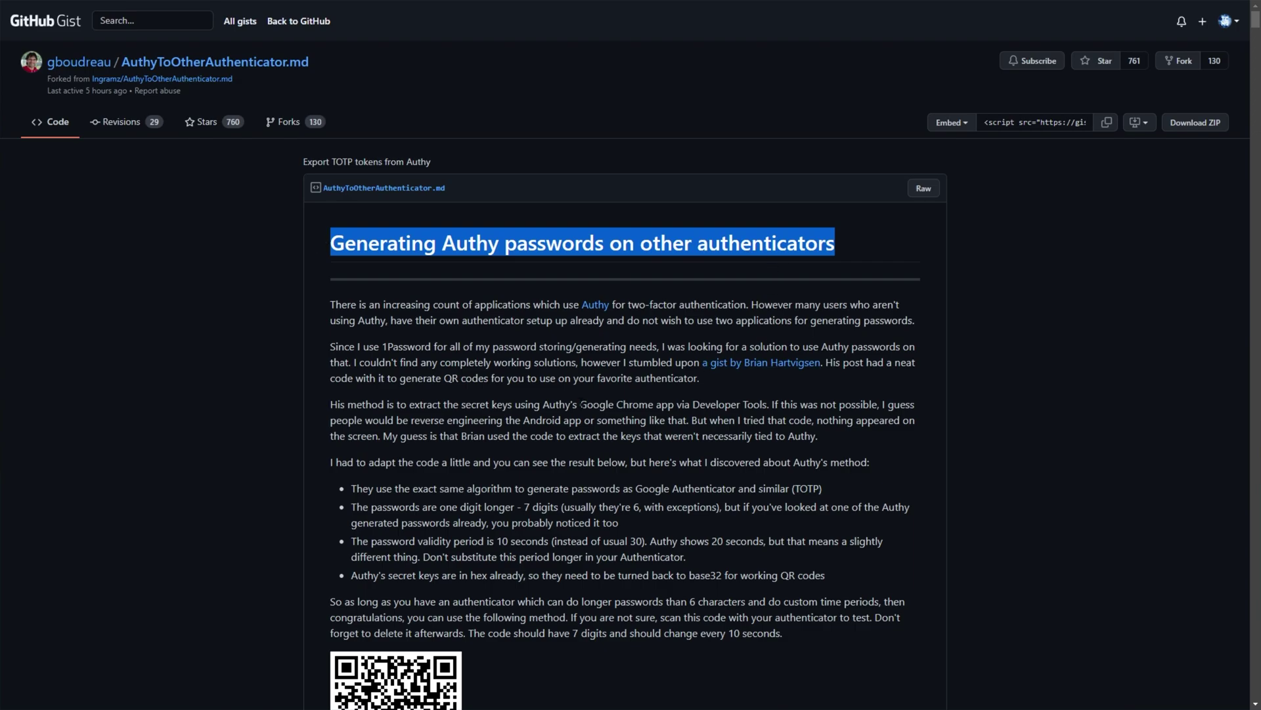
left_click(569, 414)
scroll(570, 414, "down", 10)
scroll(605, 395, "down", 3)
scroll(310, 368, "up", 3)
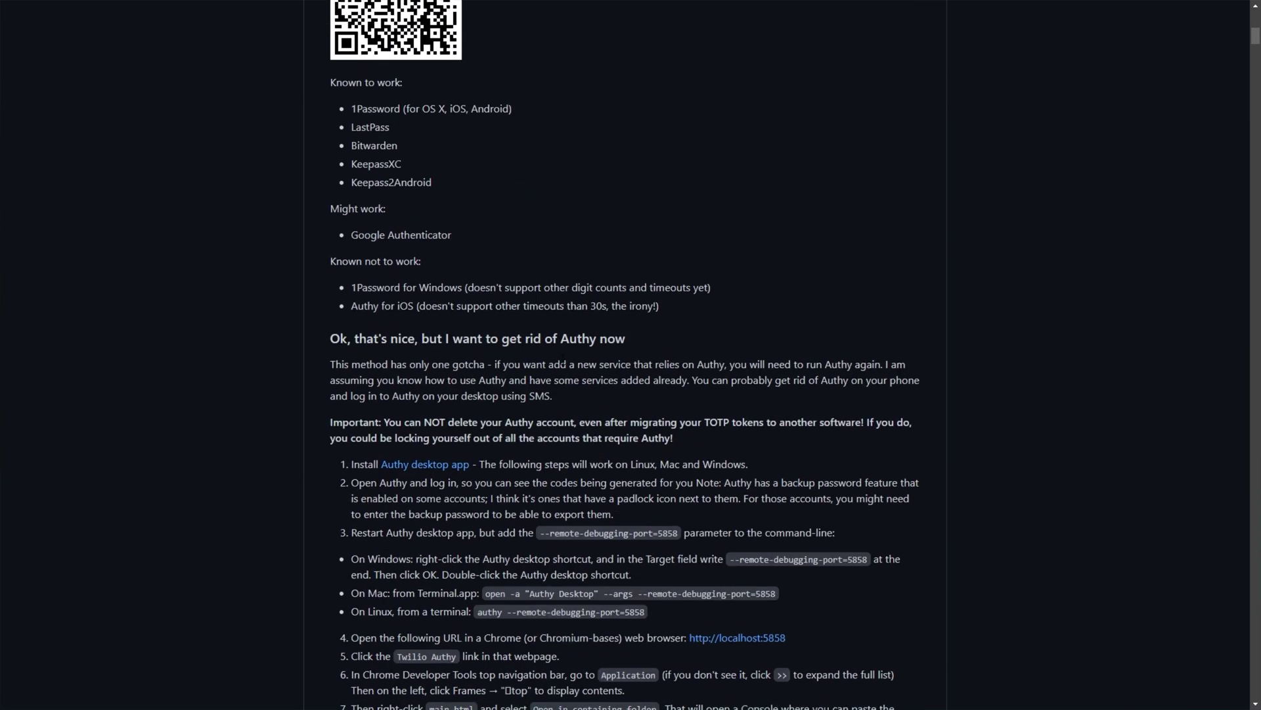
left_click_drag(412, 149, 416, 195)
left_click(435, 196)
scroll(488, 219, "down", 5)
left_click_drag(341, 133, 554, 396)
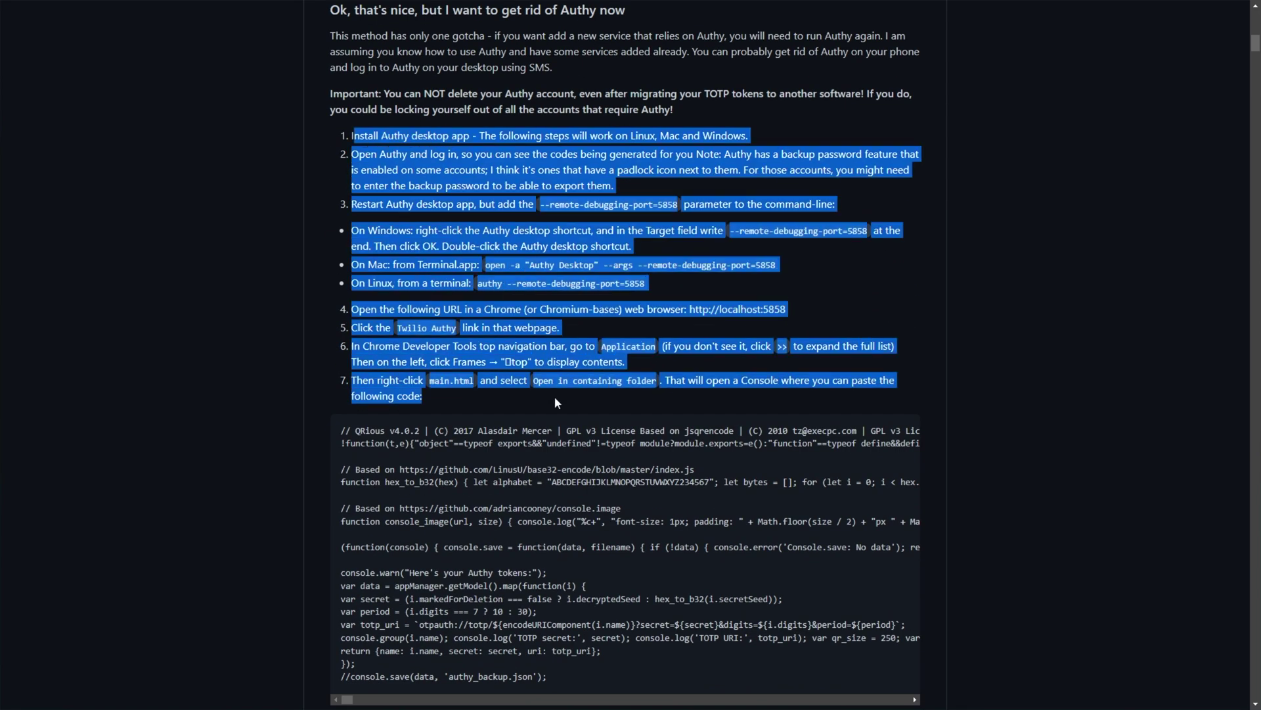
left_click(555, 396)
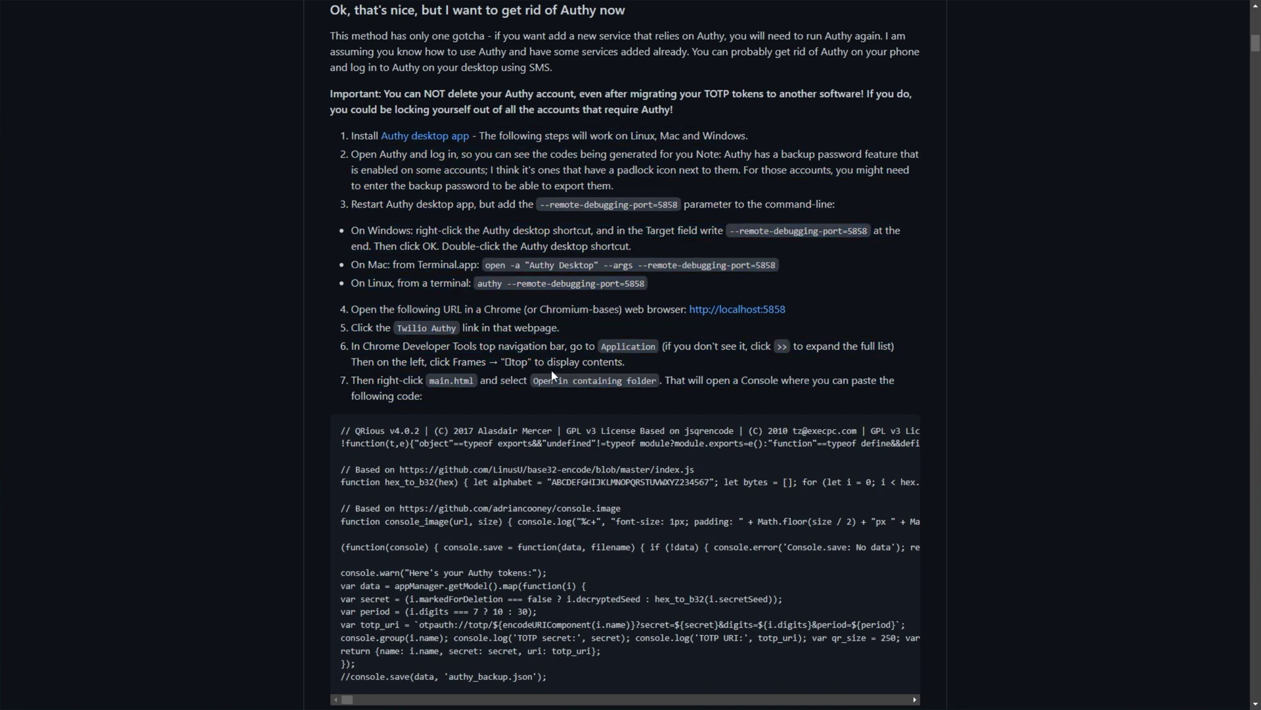
Download the Windows 64bit version of the Authy desktop app from the link in the gist and run the installer.
left_click(439, 138)
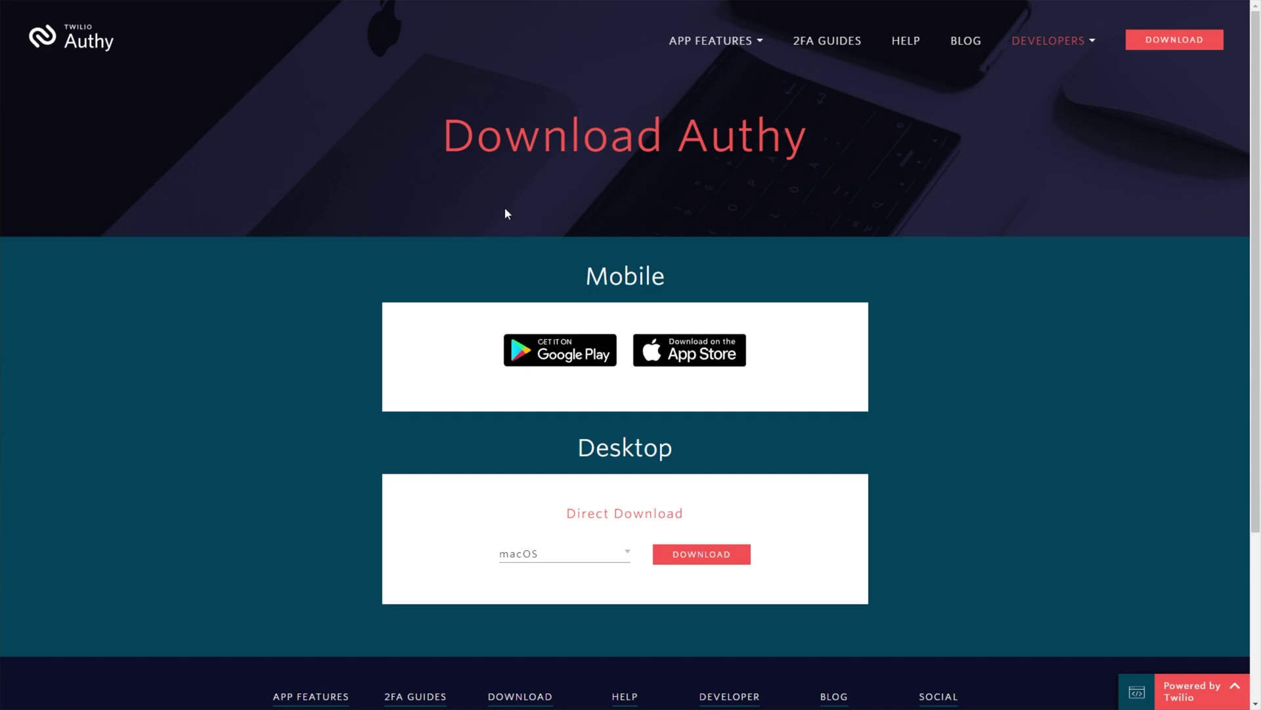
left_click(569, 556)
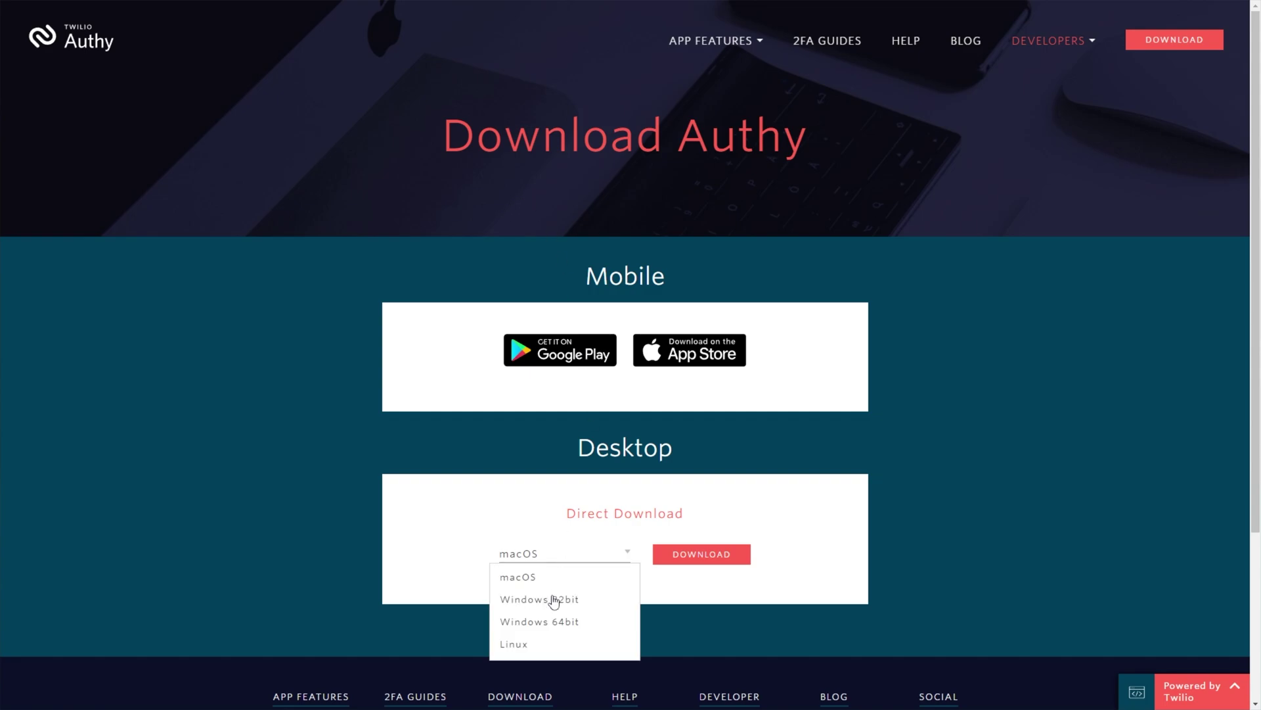
left_click(549, 632)
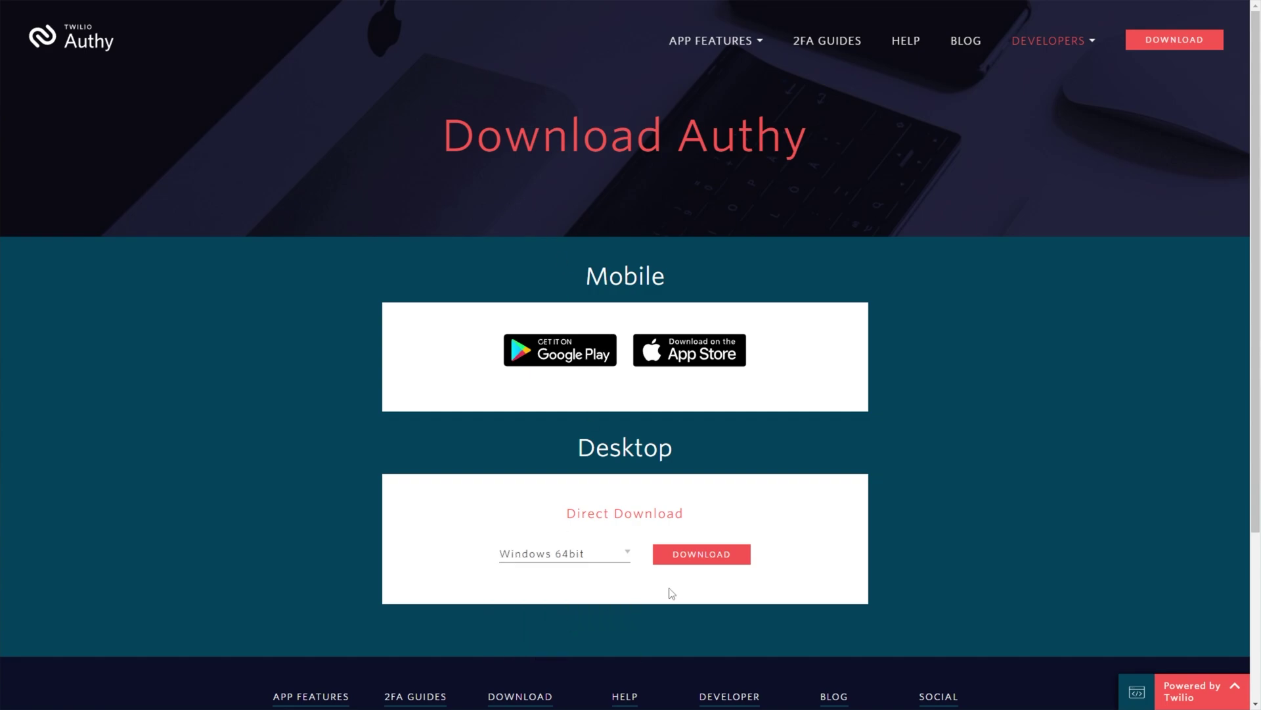
left_click(674, 554)
left_click(599, 560)
left_click(582, 558)
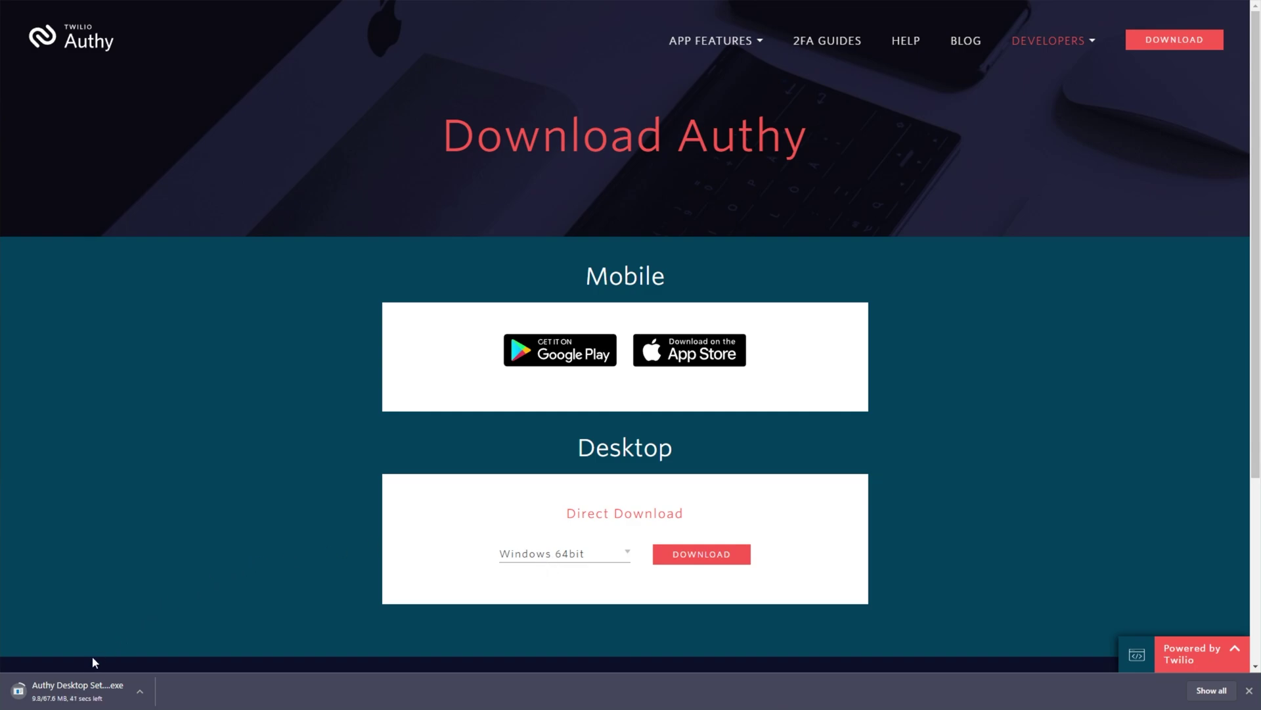
left_click(85, 687)
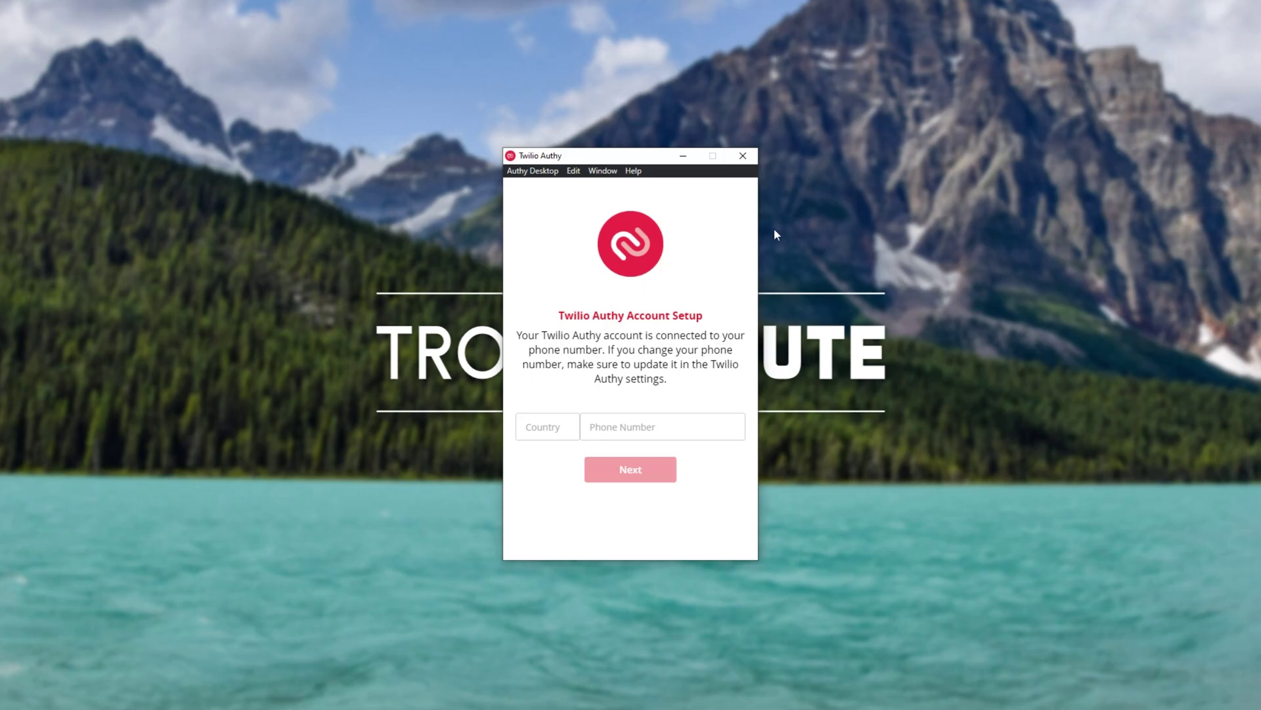
Activate the country and phone number fields in the Twilio Authy account setup.
left_click(570, 431)
left_click(598, 422)
left_click(557, 429)
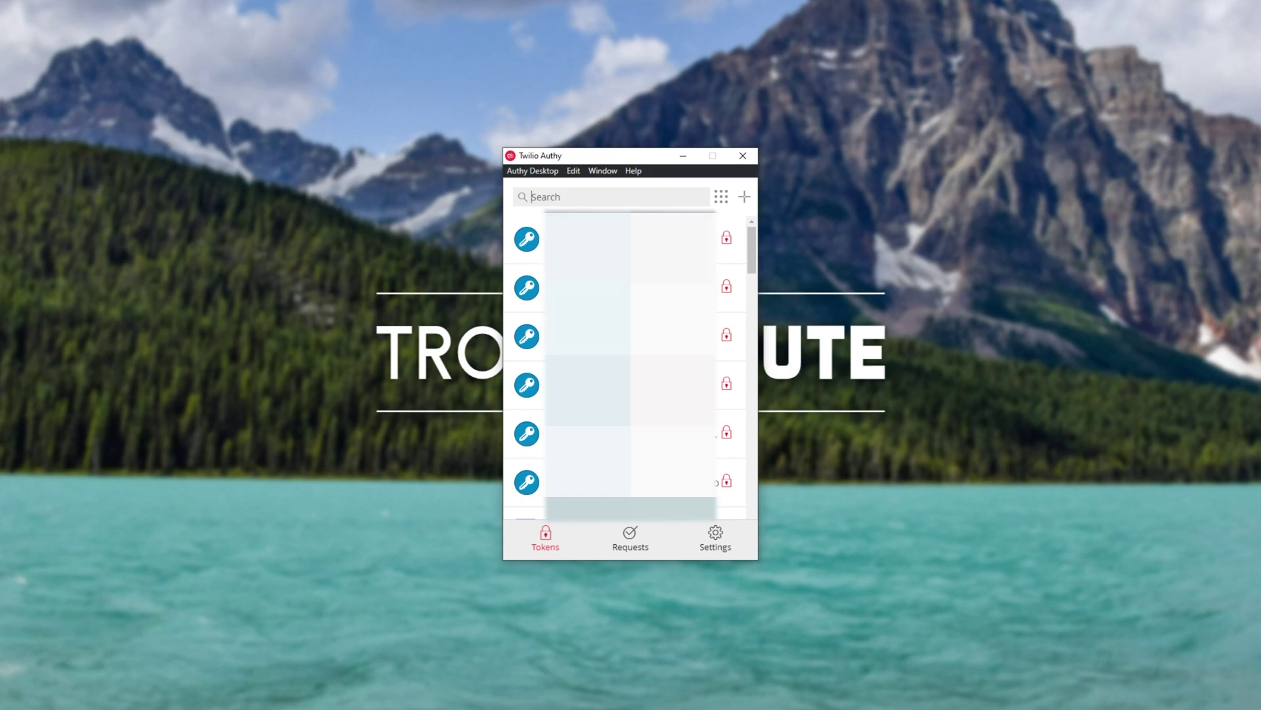
View one token's details in Authy and return to the token list.
left_click(628, 285)
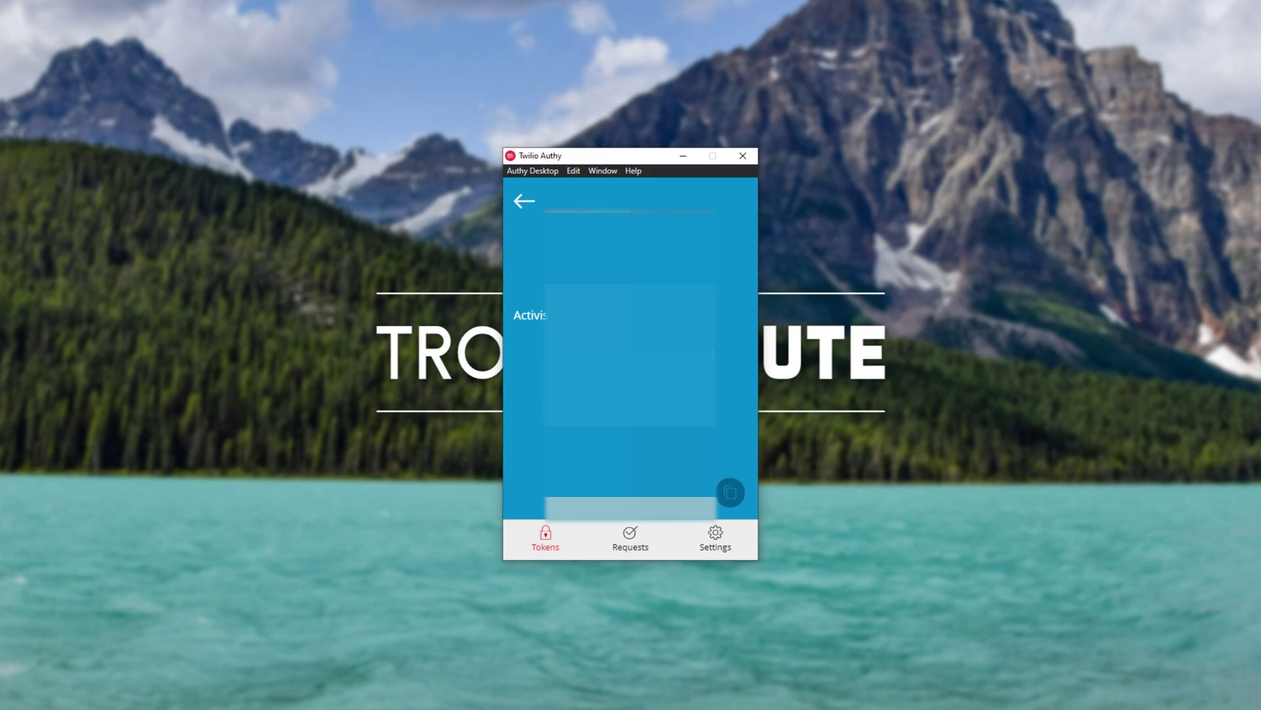
left_click(526, 205)
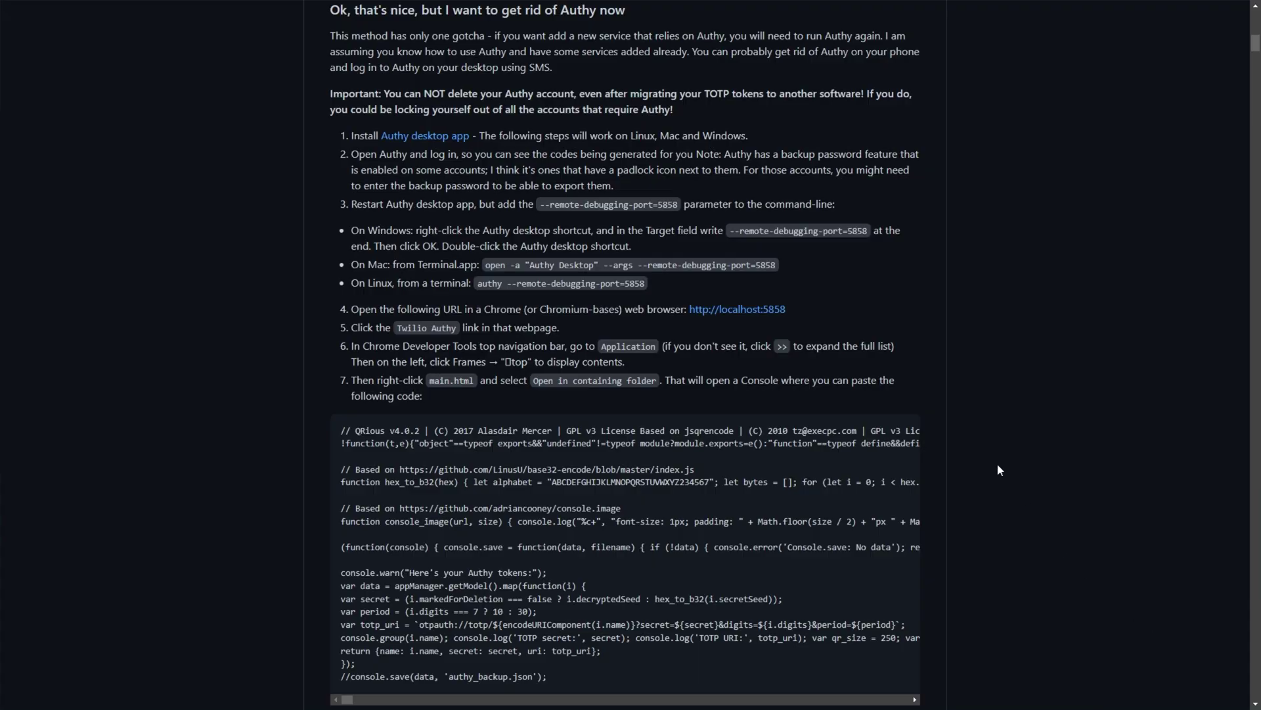
Append the gist's parameter --remote-debugging-port=5858 to the end of the Authy Desktop shortcut's target.
left_click_drag(338, 201, 681, 208)
key("ctrl+c")
left_click(491, 210)
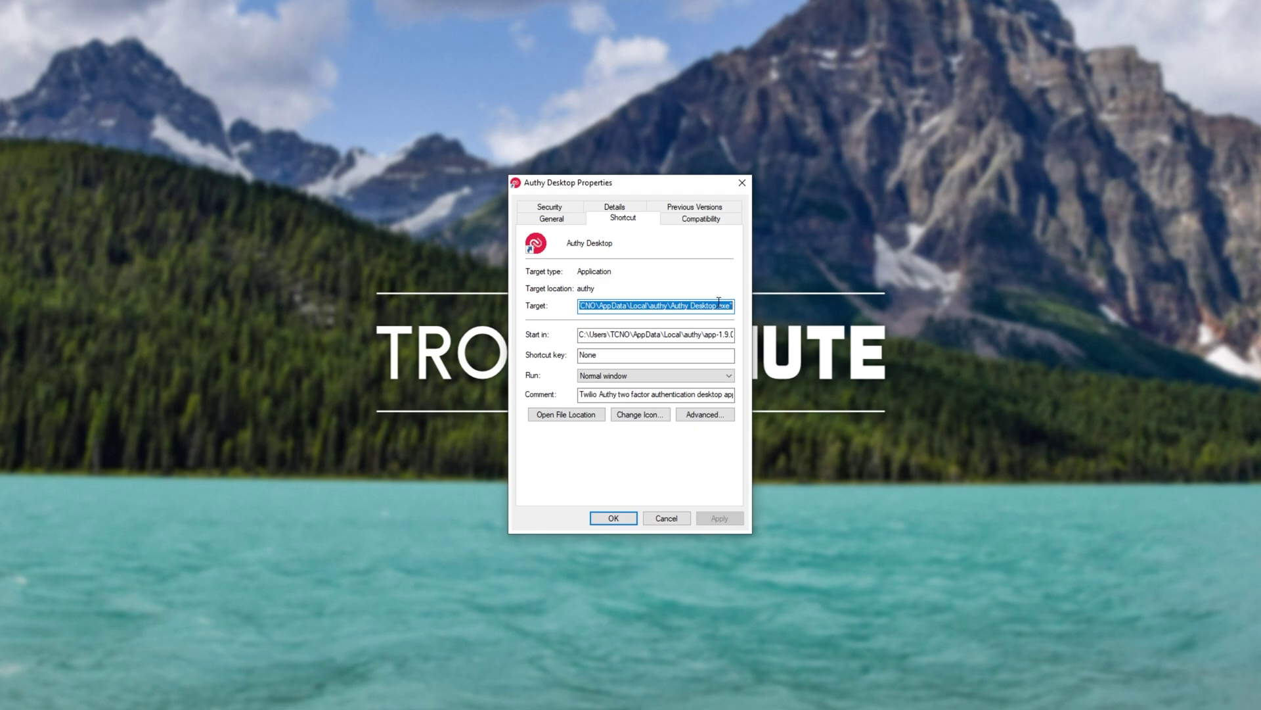
key("End")
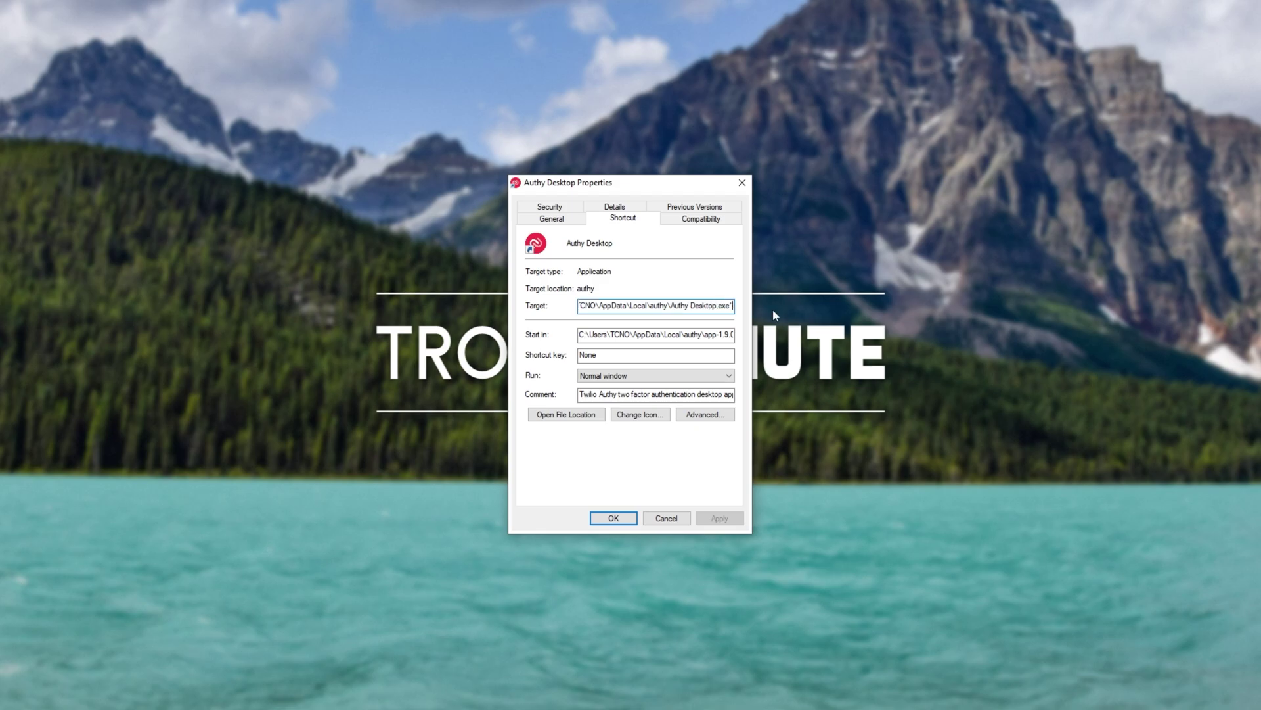
key("ctrl+v")
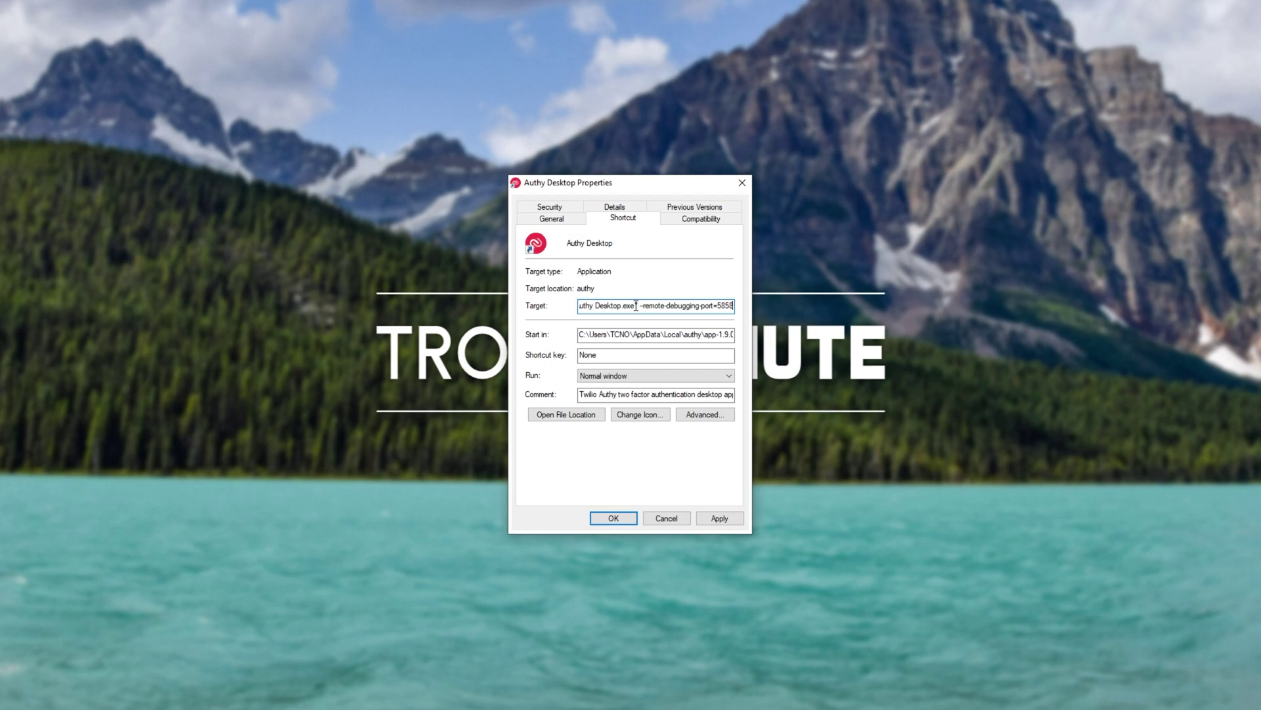
left_click_drag(634, 306, 825, 309)
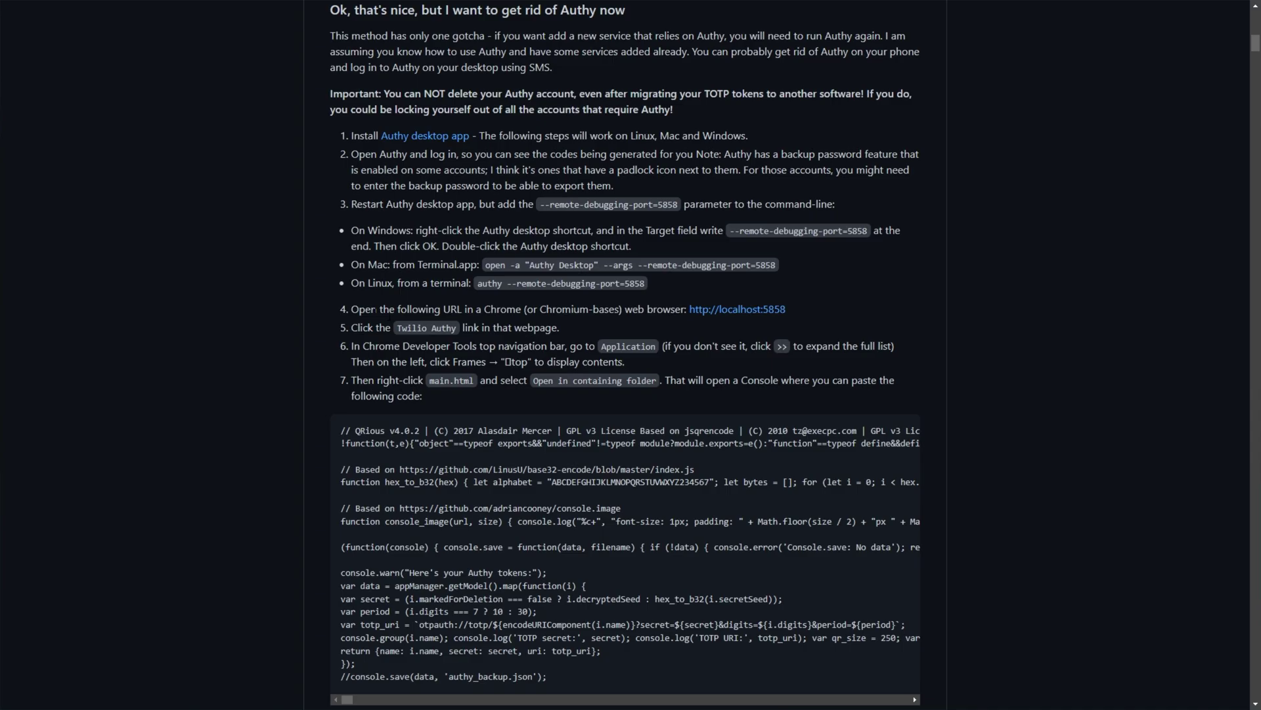
left_click_drag(351, 309, 580, 309)
left_click(722, 319)
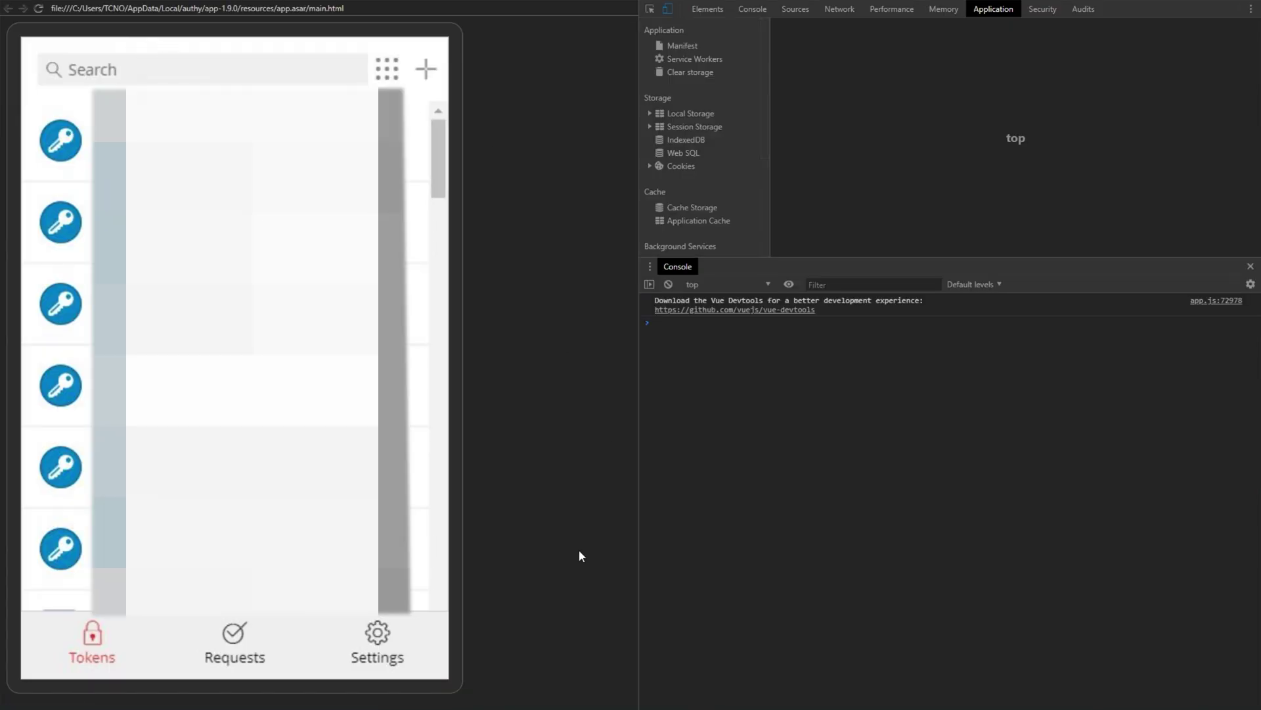
Compare the token list in the Authy window with its mirrored view on the debugging page.
key("alt+Tab")
scroll(631, 351, "down", 4)
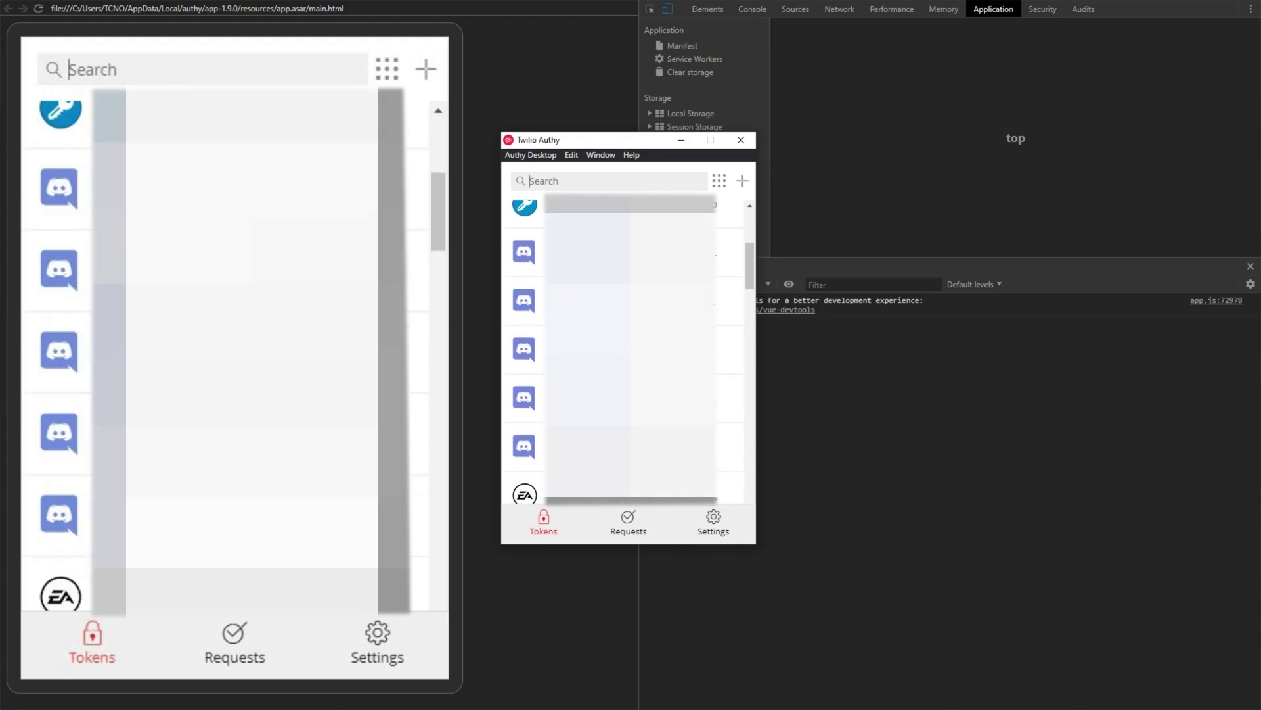
scroll(631, 352, "up", 4)
left_click(525, 102)
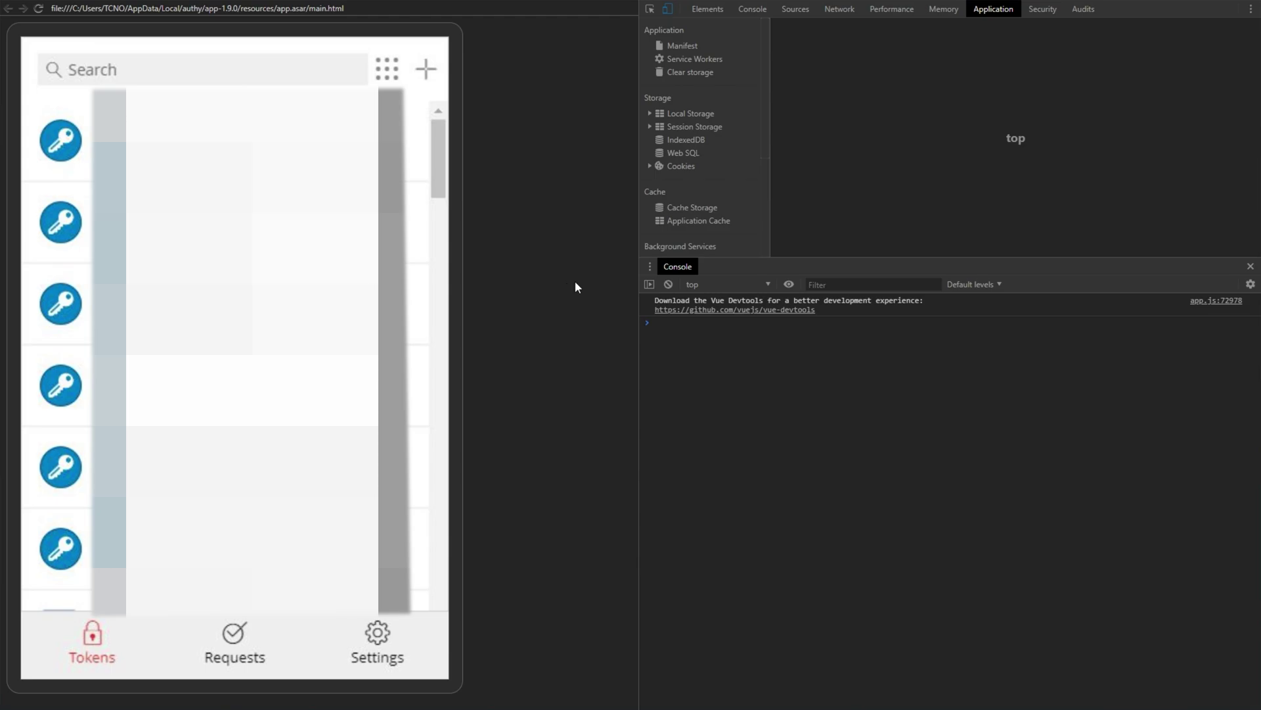
Collapse the console drawer and set the developer tools pane to about half the window's width.
left_click_drag(704, 257, 704, 691)
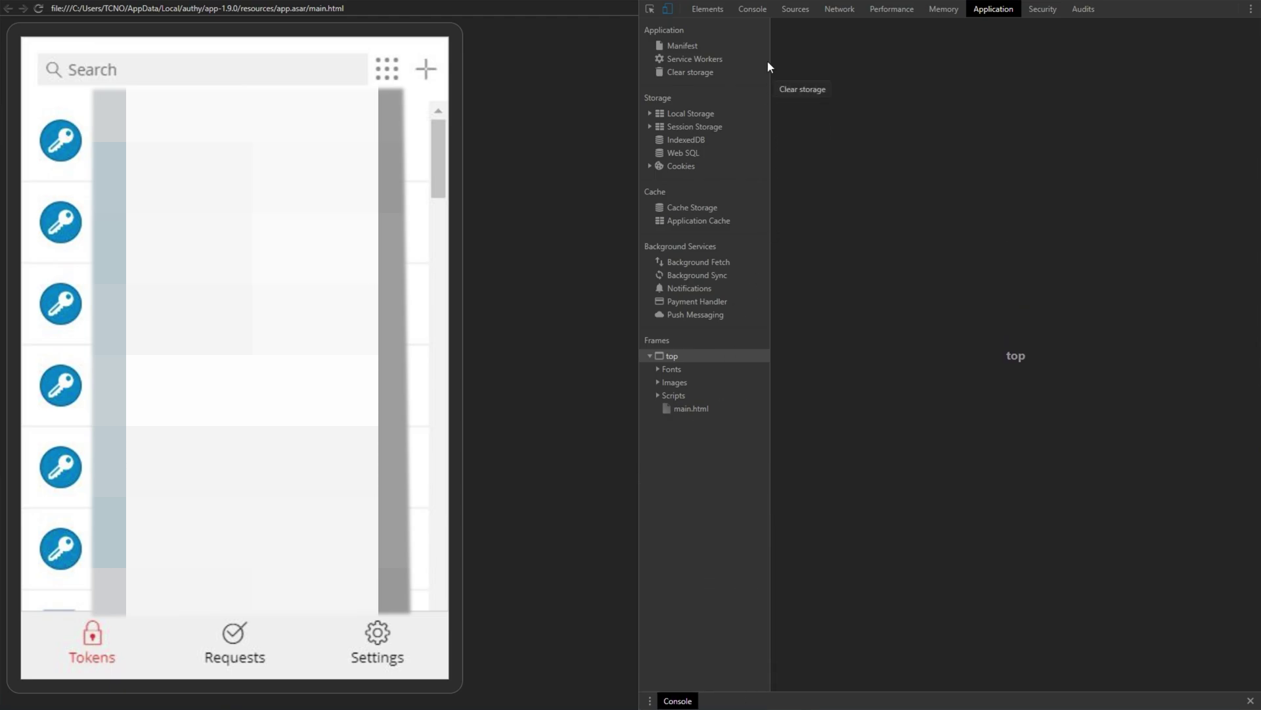
left_click(709, 9)
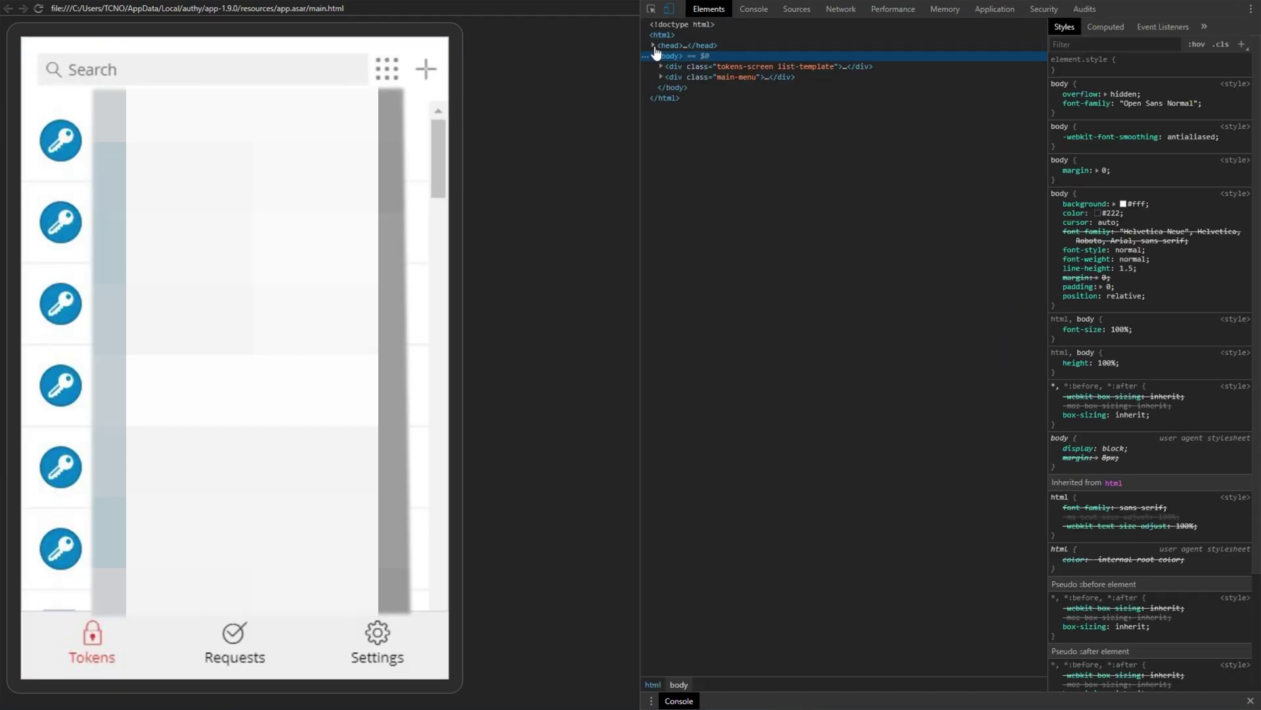
left_click_drag(641, 49, 1083, 46)
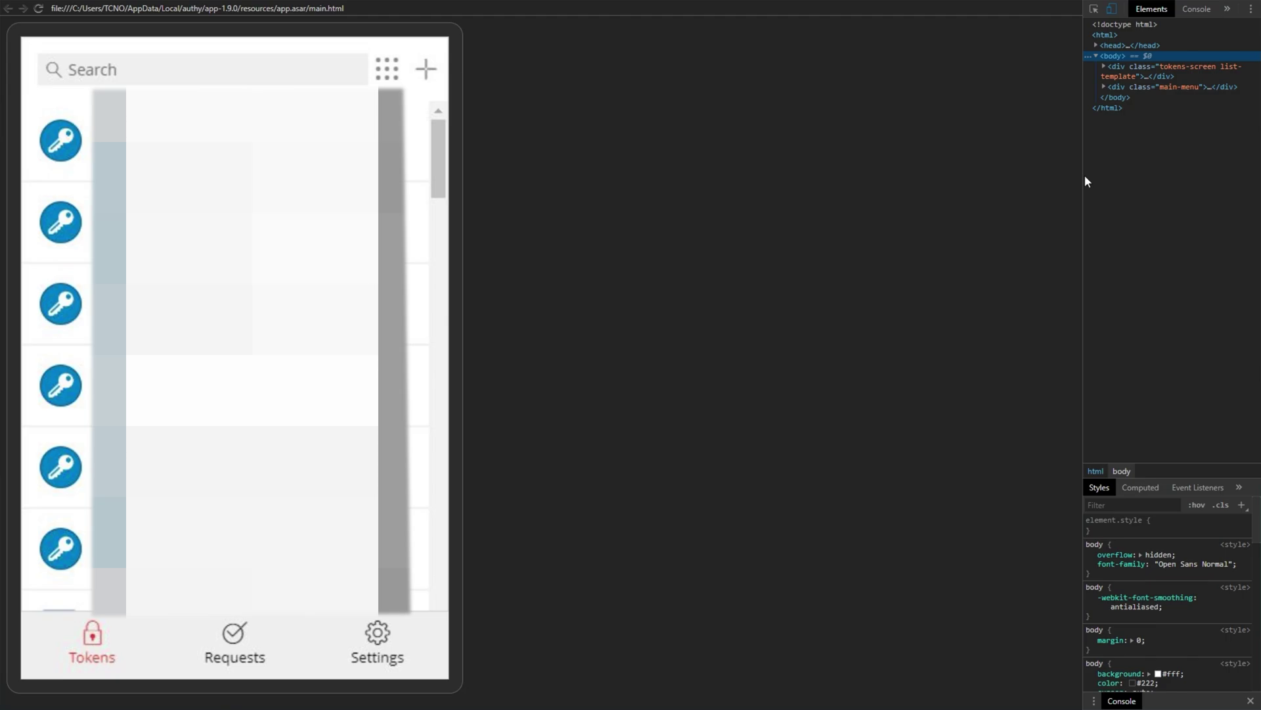
left_click_drag(1082, 175, 646, 203)
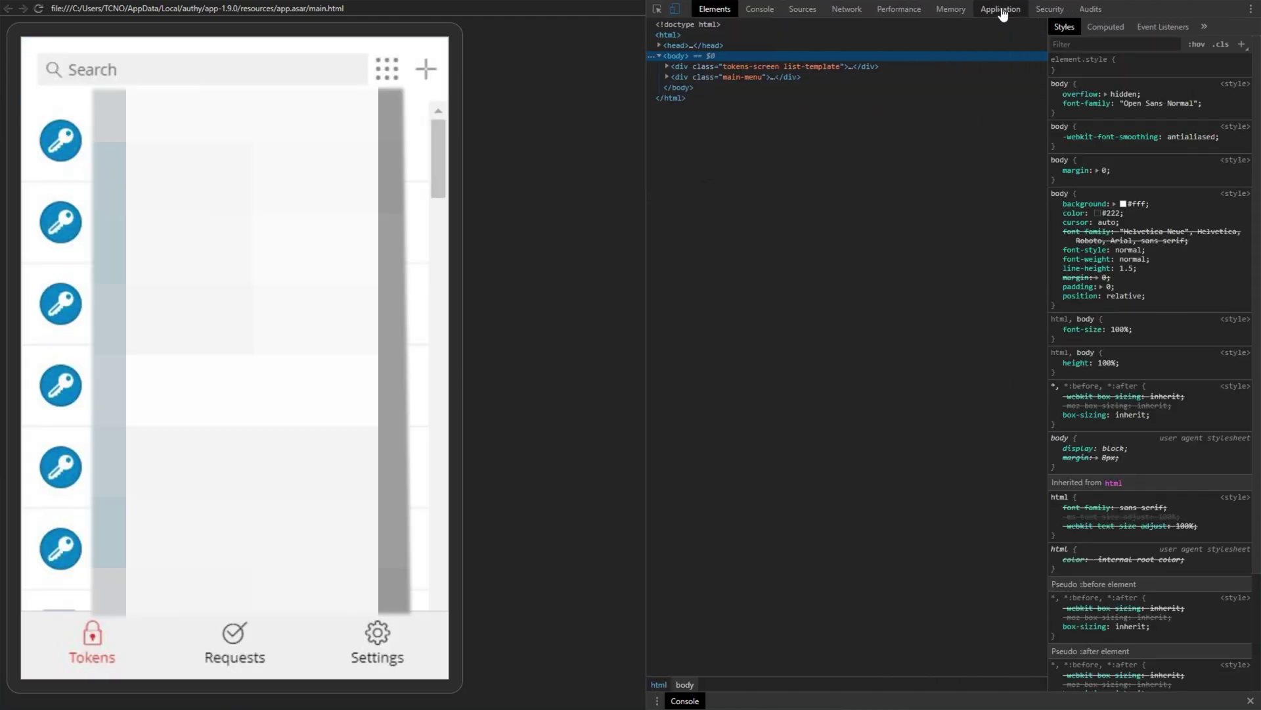
Run Open in containing folder on main.html under the top frame in the Application resources, and enlarge the console to most of the pane's height.
left_click(1001, 9)
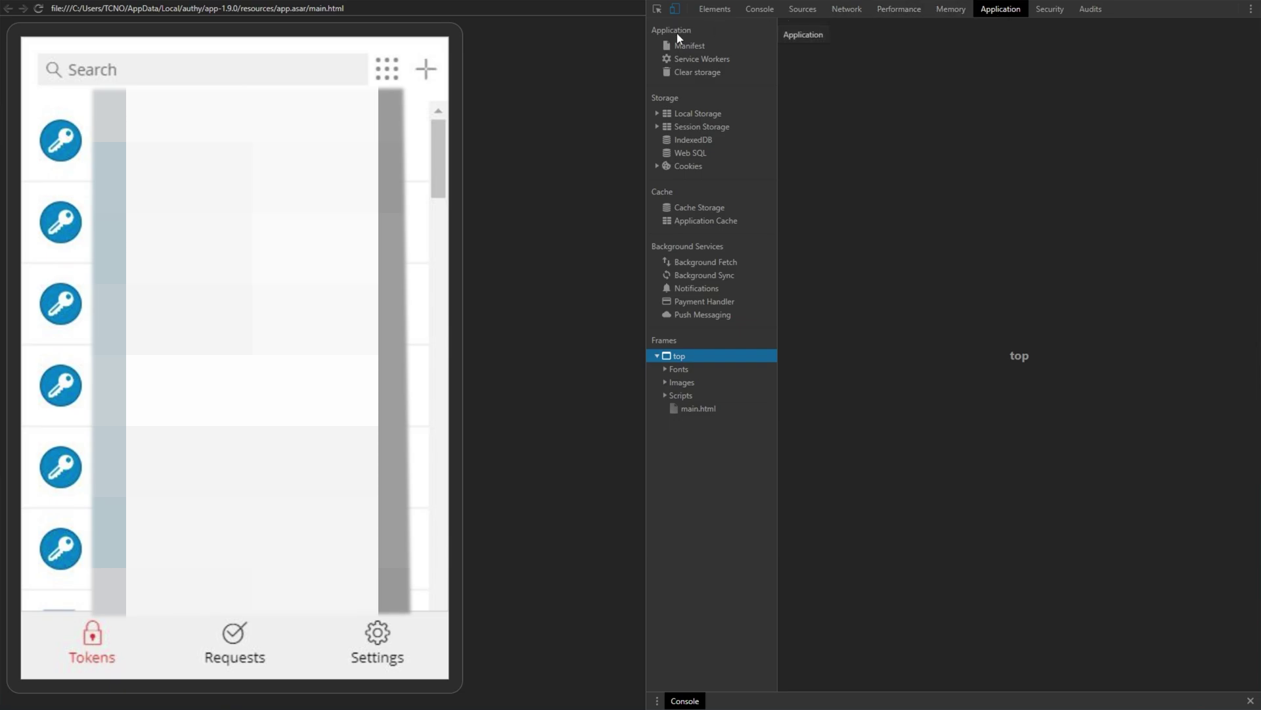
left_click(656, 356)
left_click(656, 356)
left_click(696, 410)
right_click(696, 410)
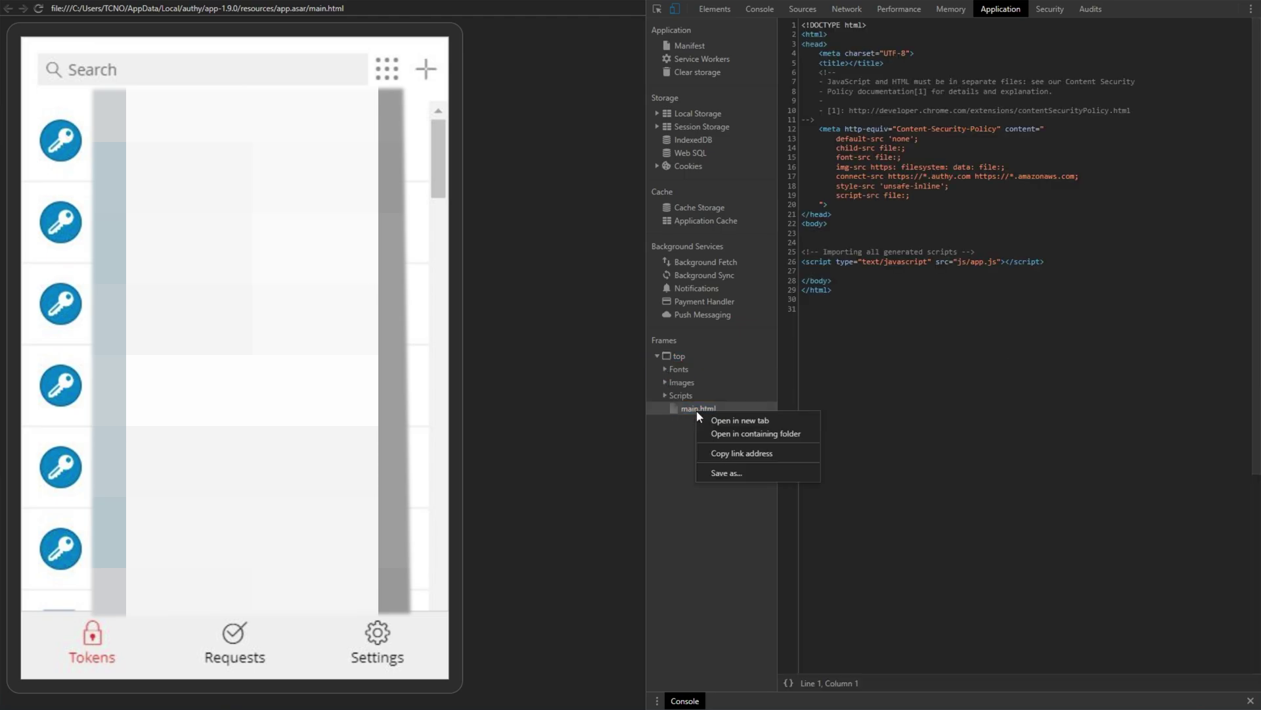
left_click(745, 435)
left_click_drag(744, 692, 756, 484)
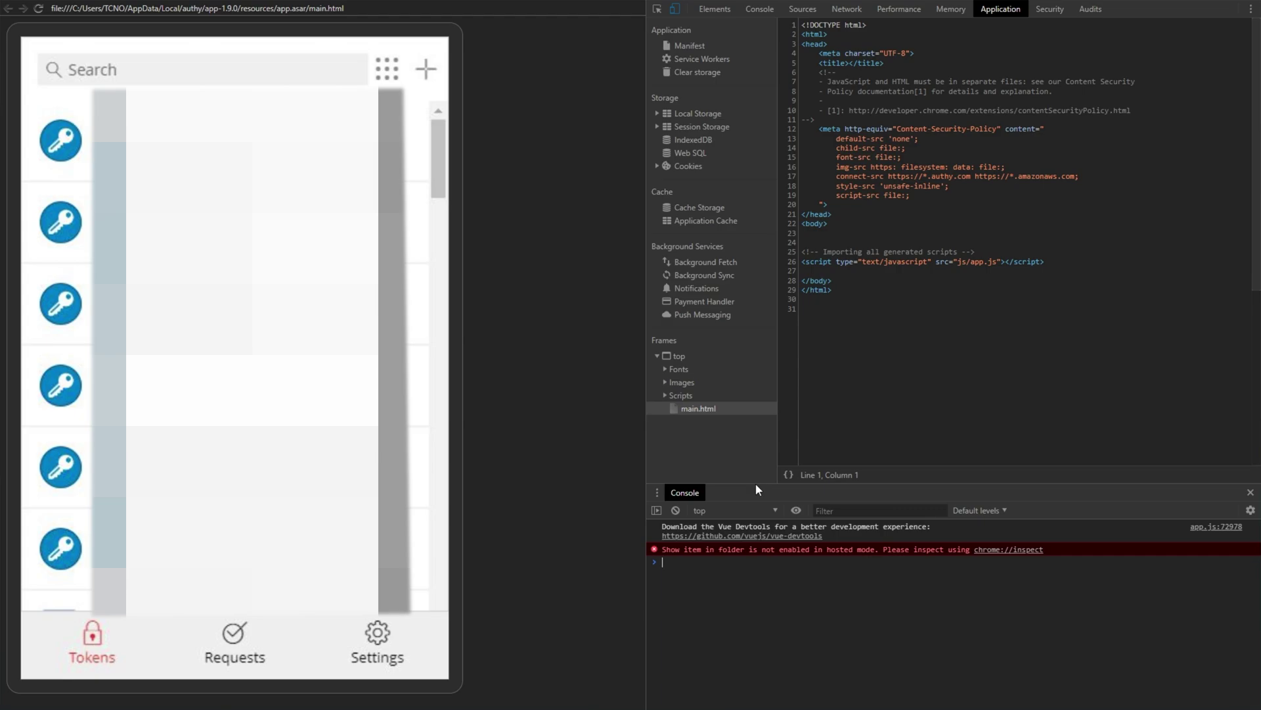
left_click_drag(756, 485, 776, 92)
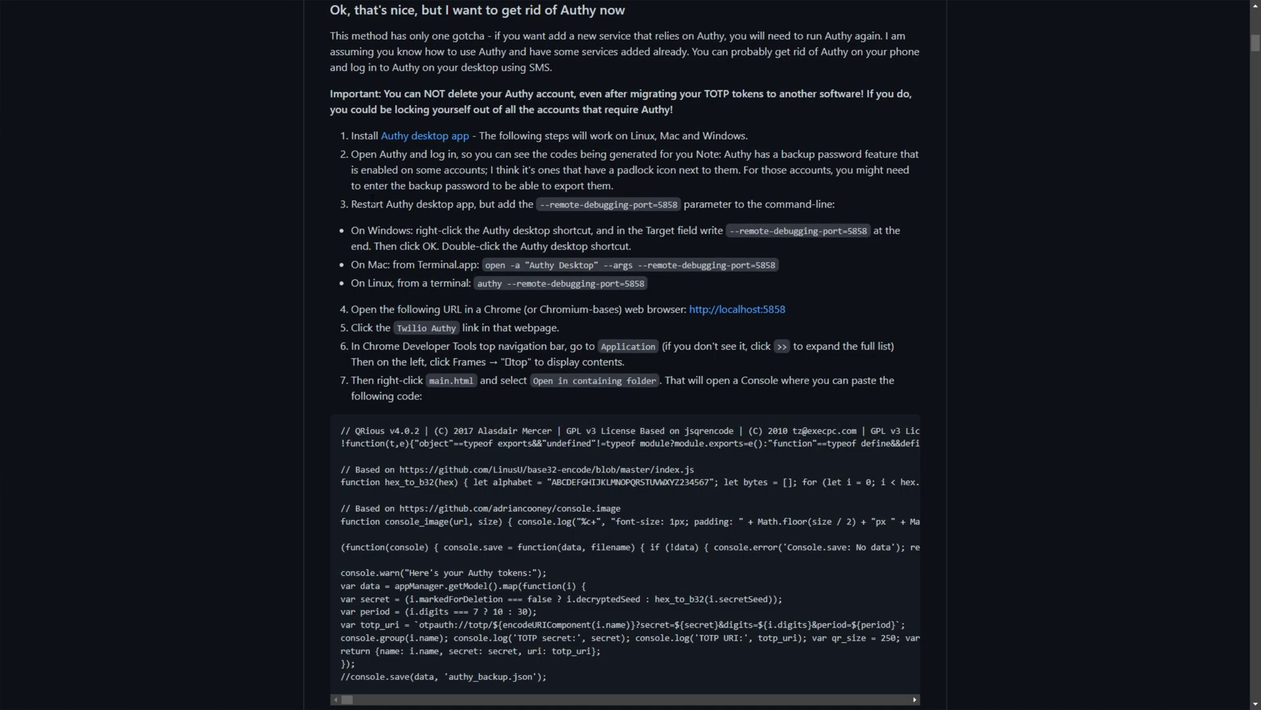
Return to the gist and locate the full token export code below step 7.
scroll(322, 238, "down", 3)
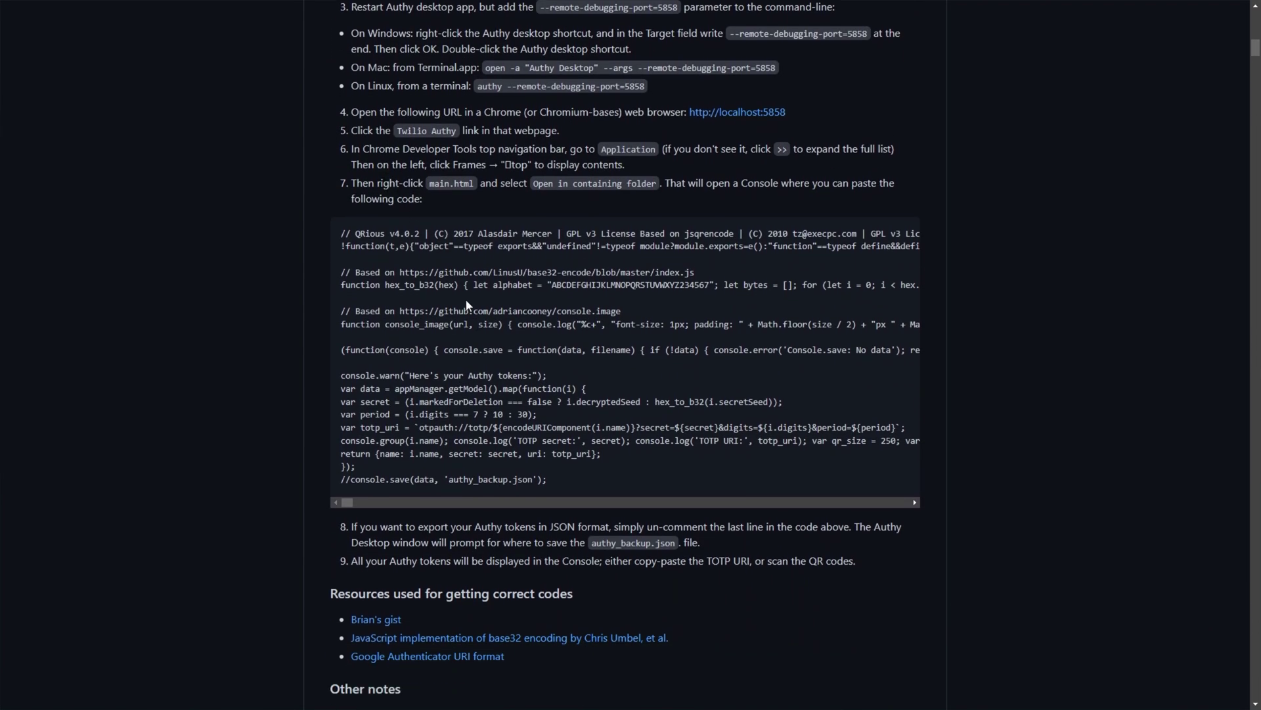
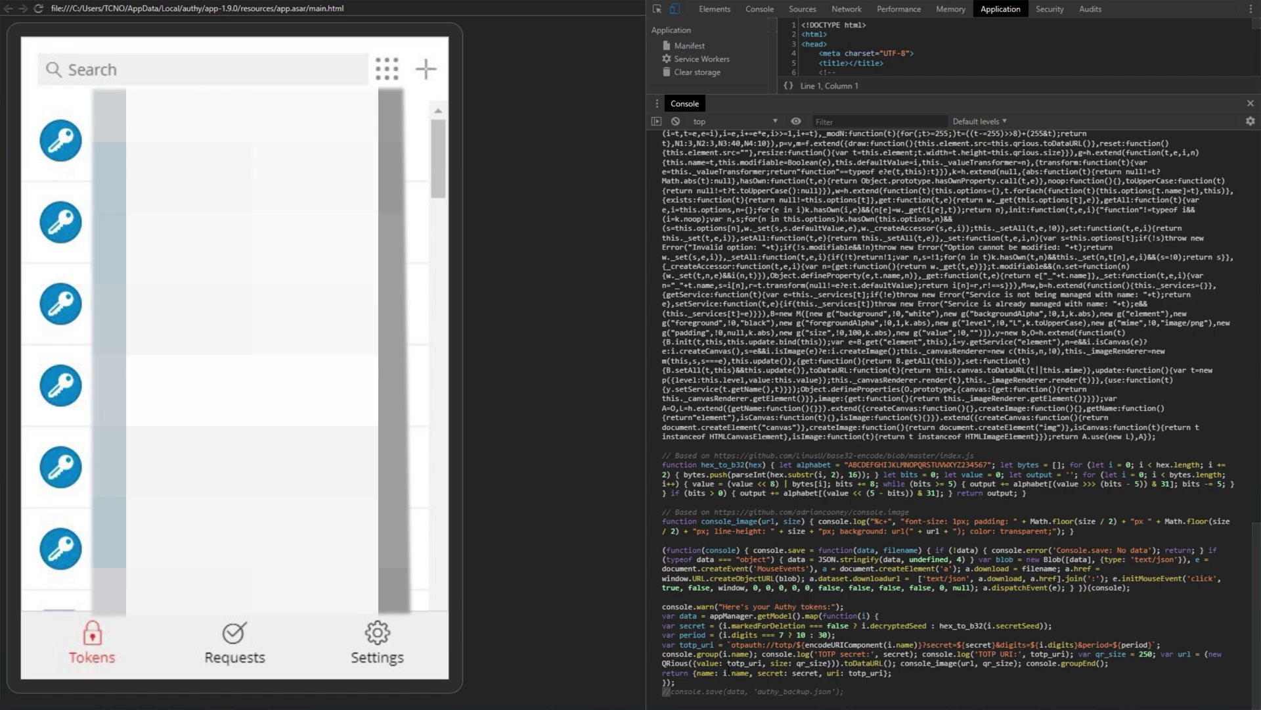
Uncomment the final console.save line in the pasted export script so the tokens are saved to authy_backup.json.
key("BackSpace")
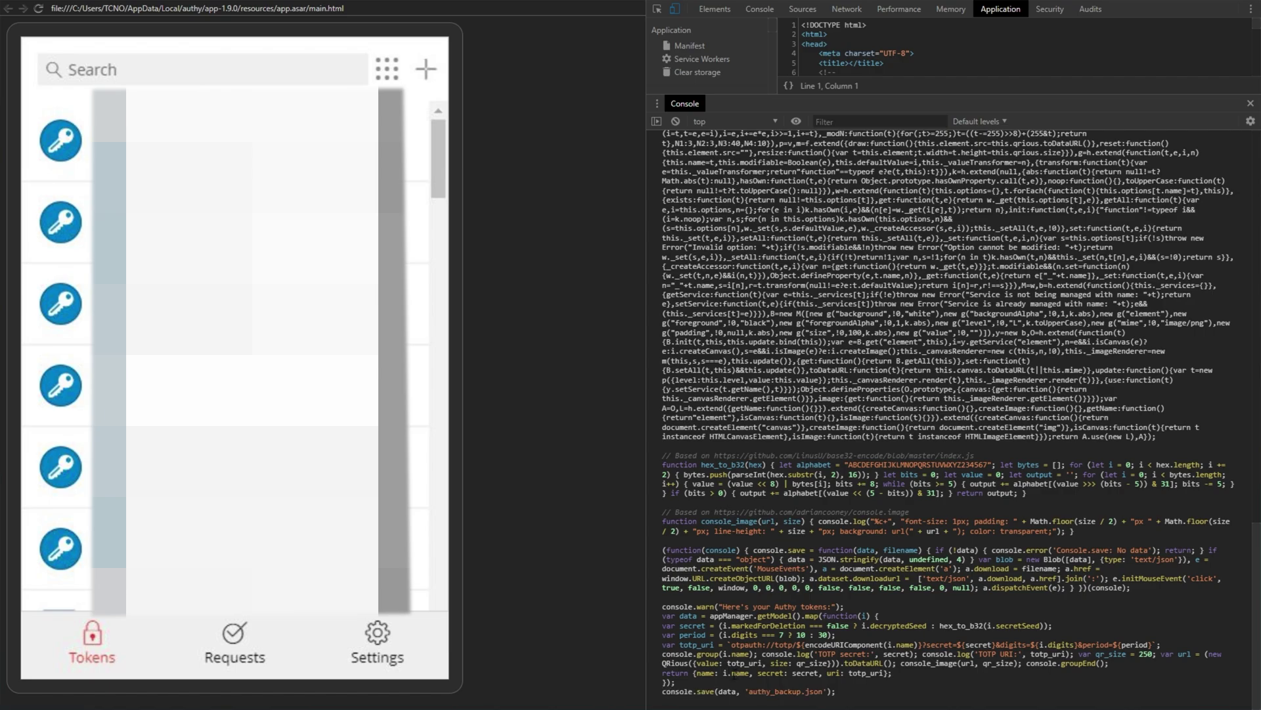
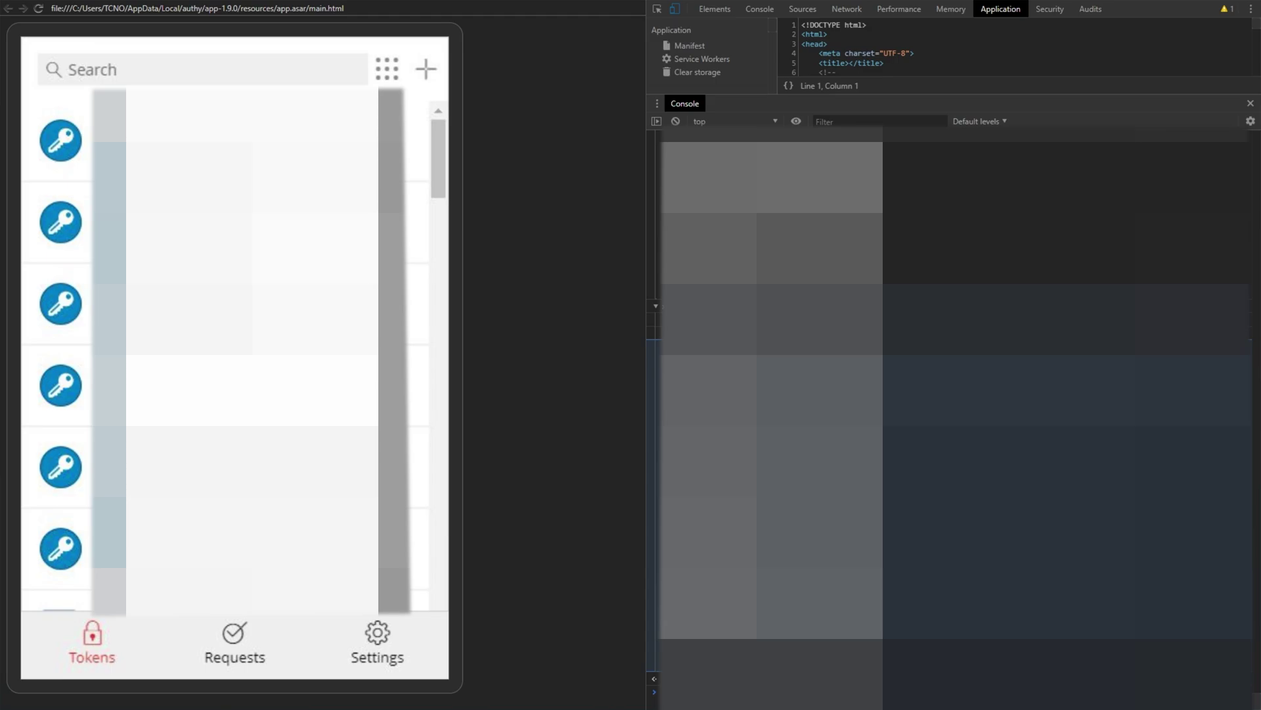
Run the edited export script and open the saved authy_backup.json in Notepad.
key("Return")
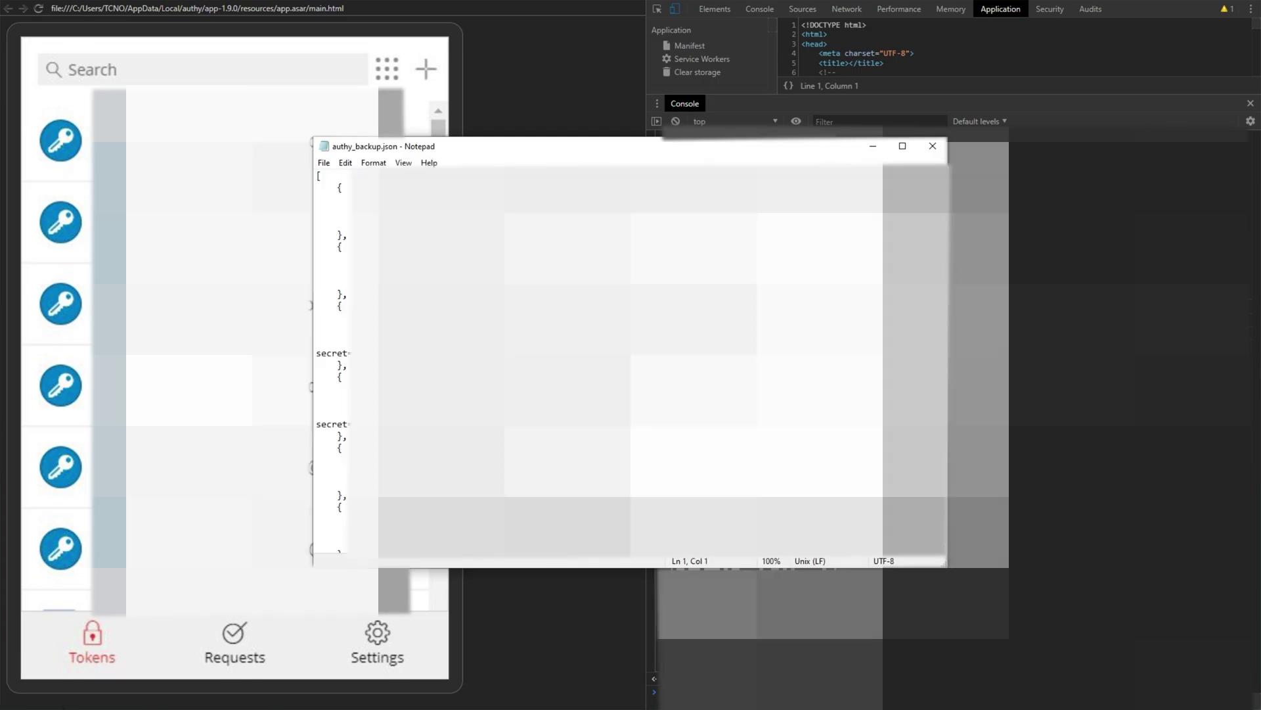
Examine the exported token entries and their secrets through to the end of authy_backup.json, and return to the debugging console.
scroll(631, 362, "down", 1)
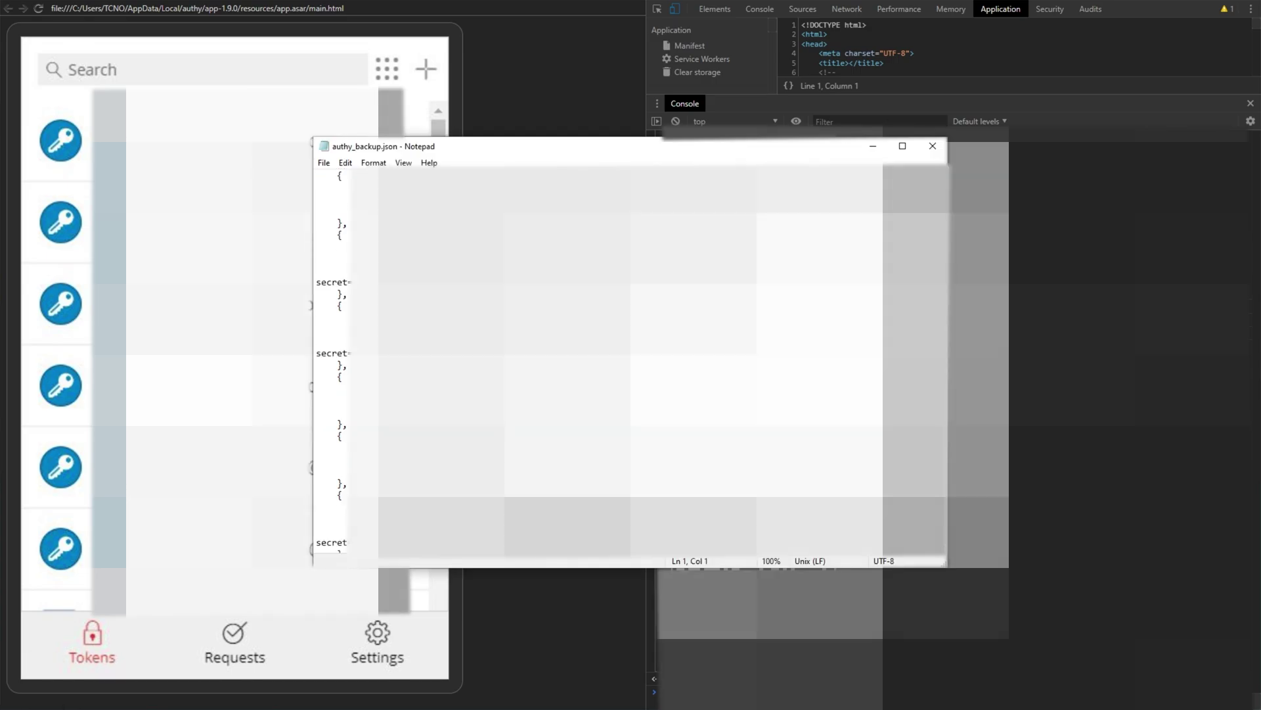
scroll(631, 362, "down", 1)
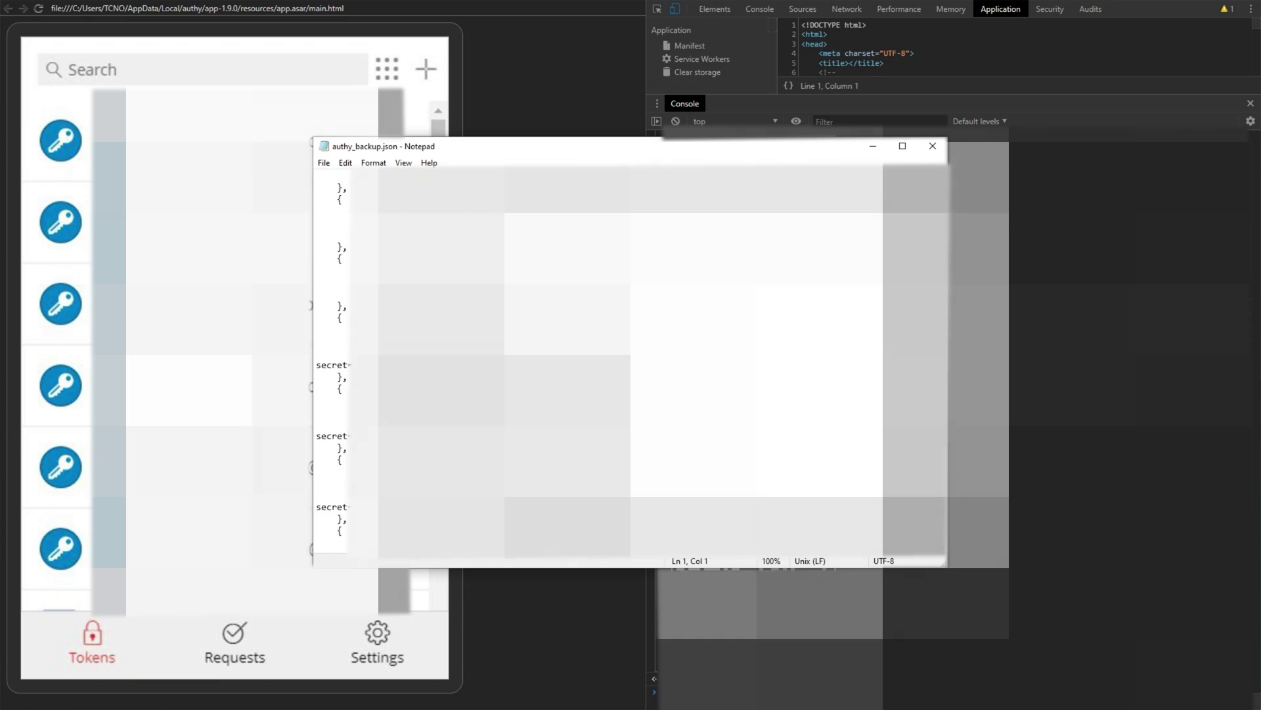
double_click(442, 282)
left_click_drag(469, 270, 789, 293)
scroll(630, 361, "down", 10)
scroll(631, 362, "up", 15)
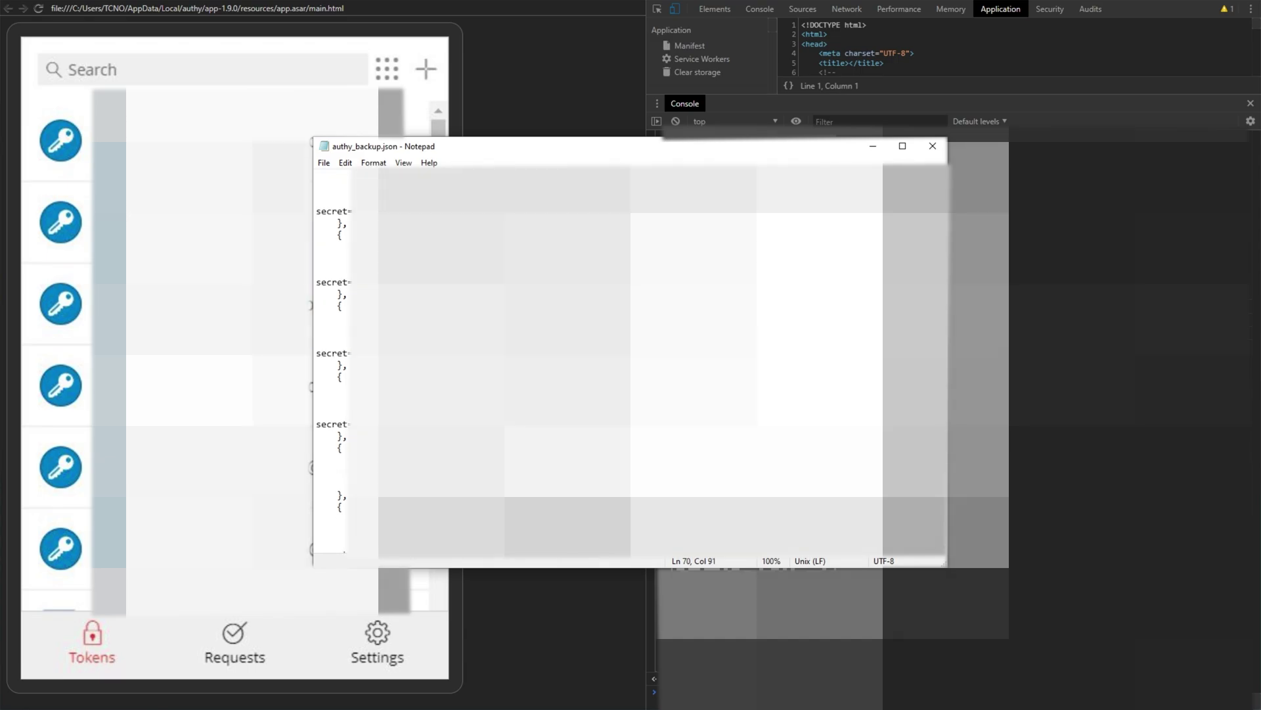
scroll(631, 361, "down", 1)
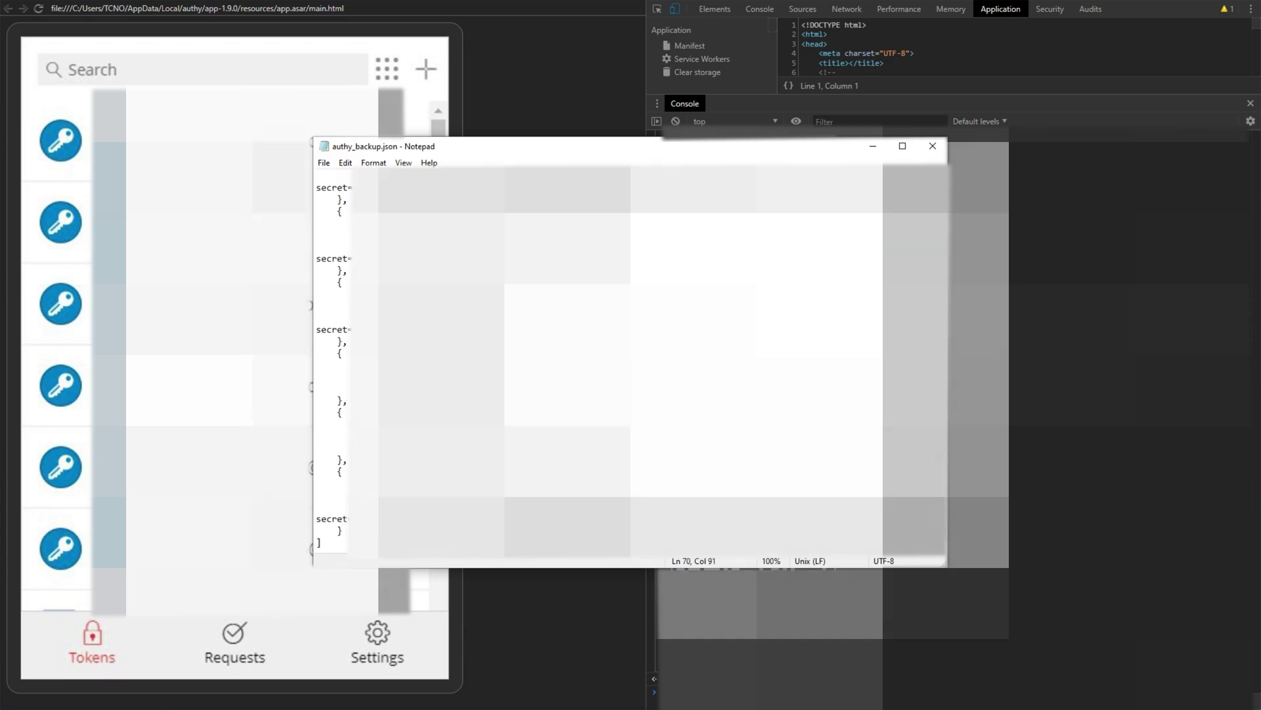
left_click(441, 282)
key("alt+Tab")
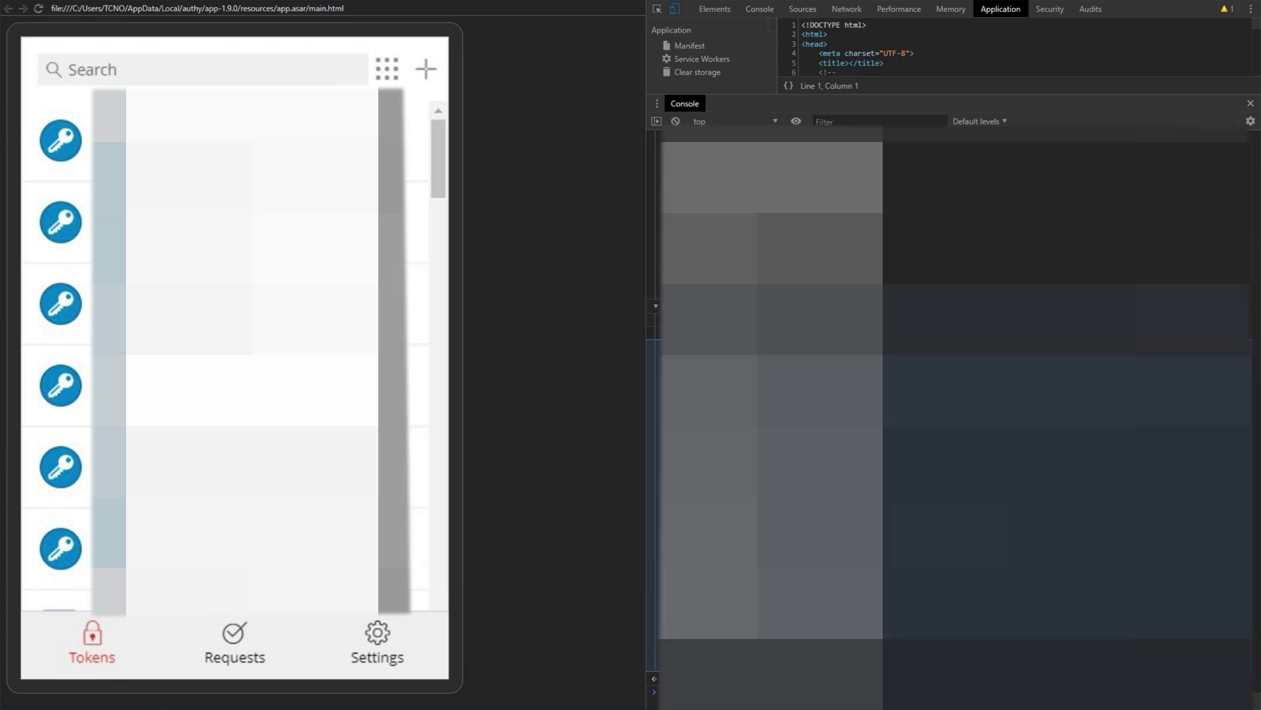
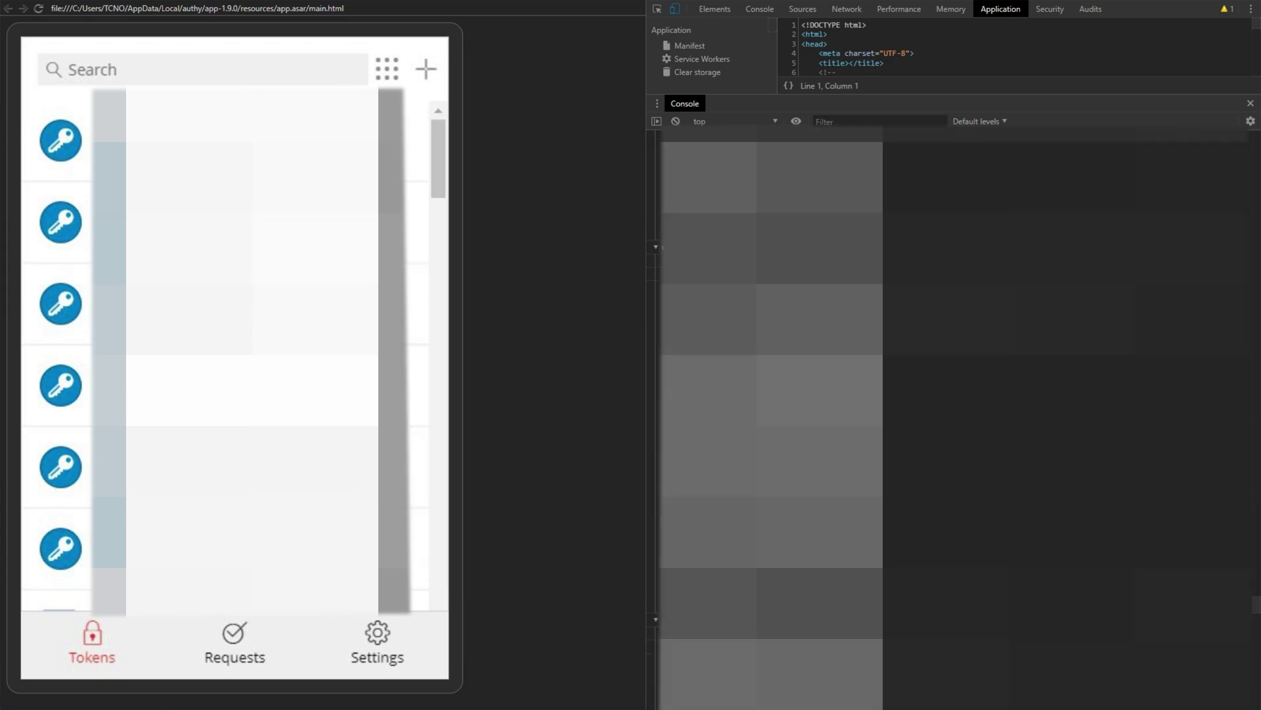
Look back through the earlier token output printed in the debugging console.
scroll(952, 421, "up", 20)
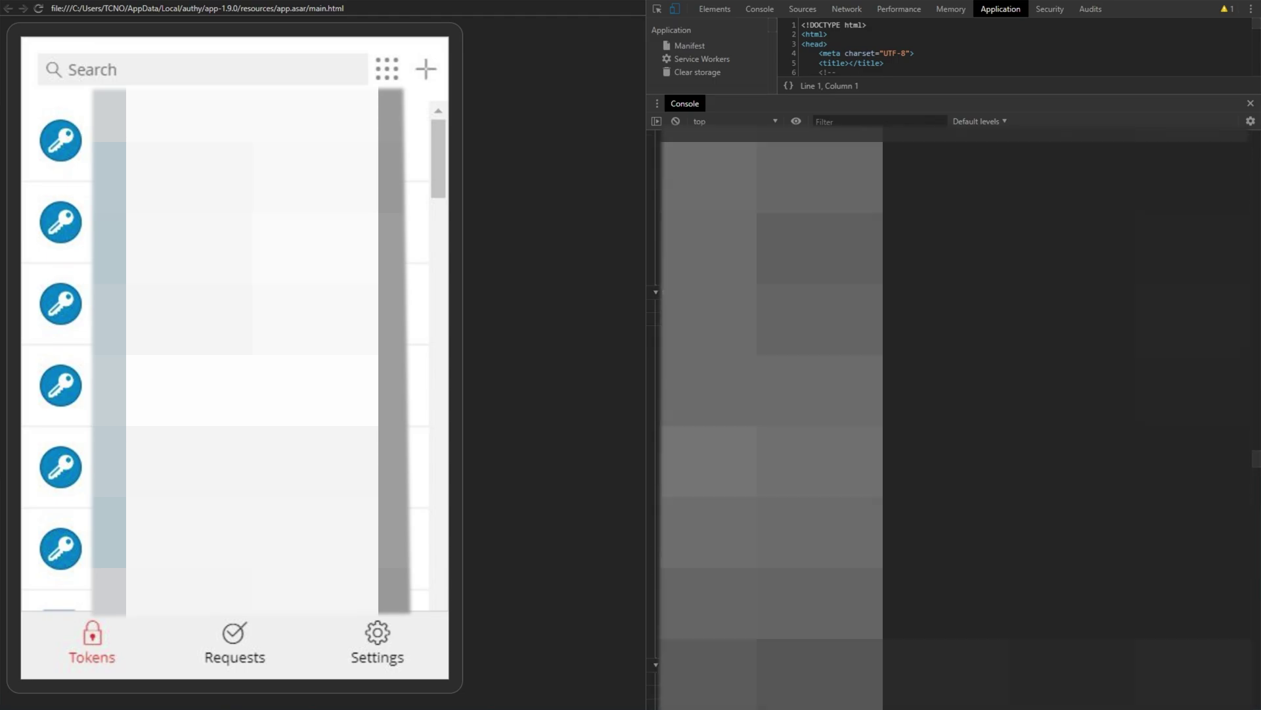
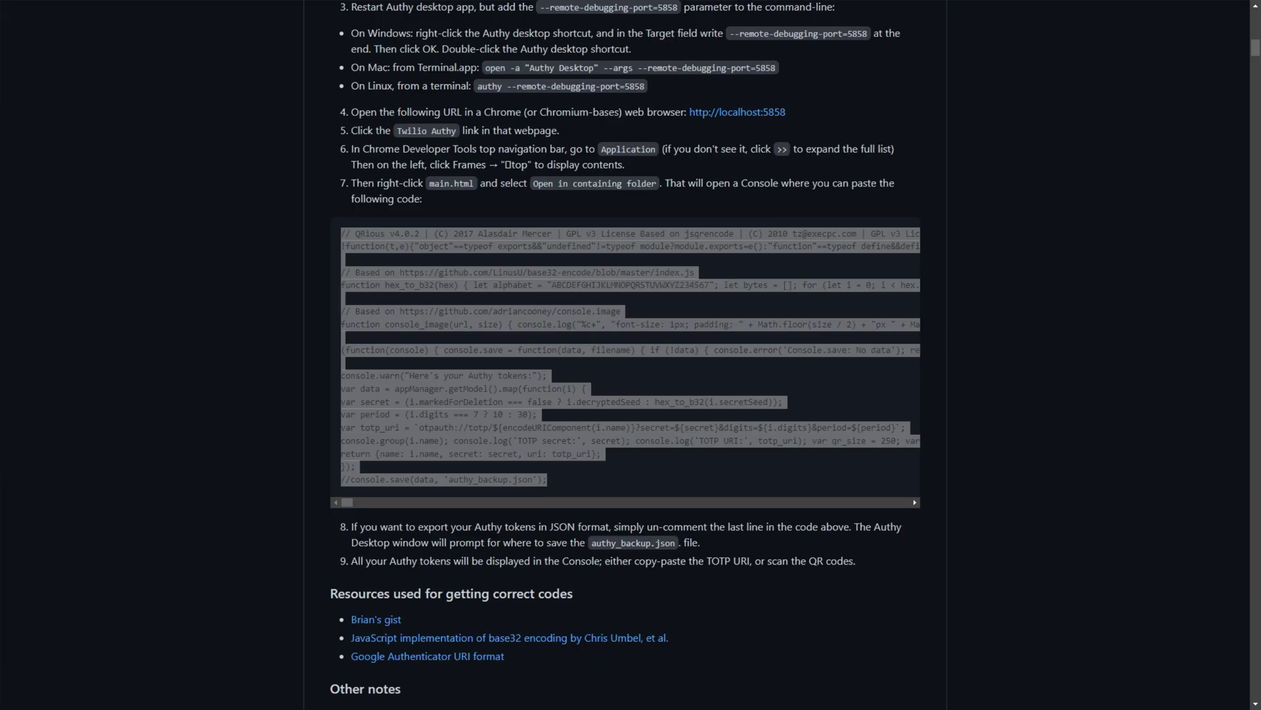
Clear the text selection on the export script's code block in the gist instructions.
left_click(482, 106)
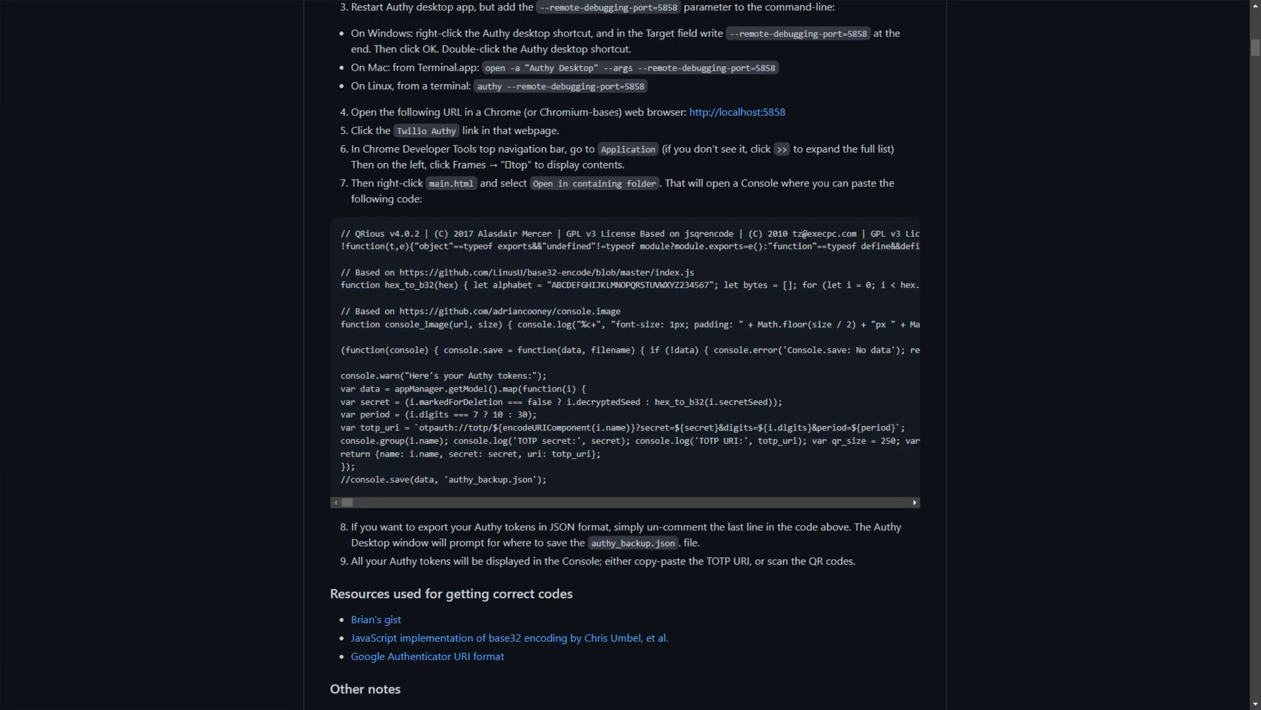